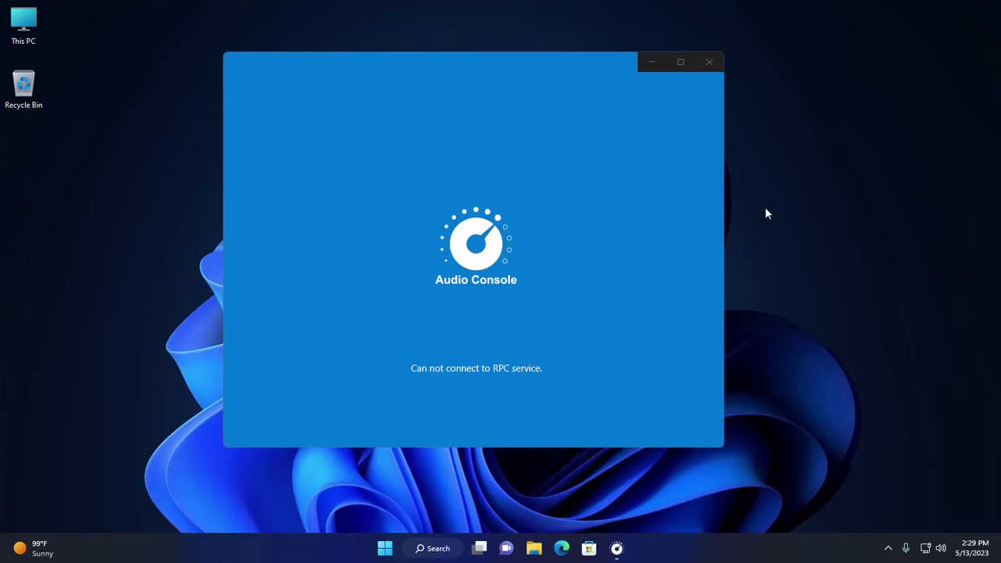
Launch Task Manager from a 'tas' Start search, maximize it, and show the Startup apps list
click(384, 548)
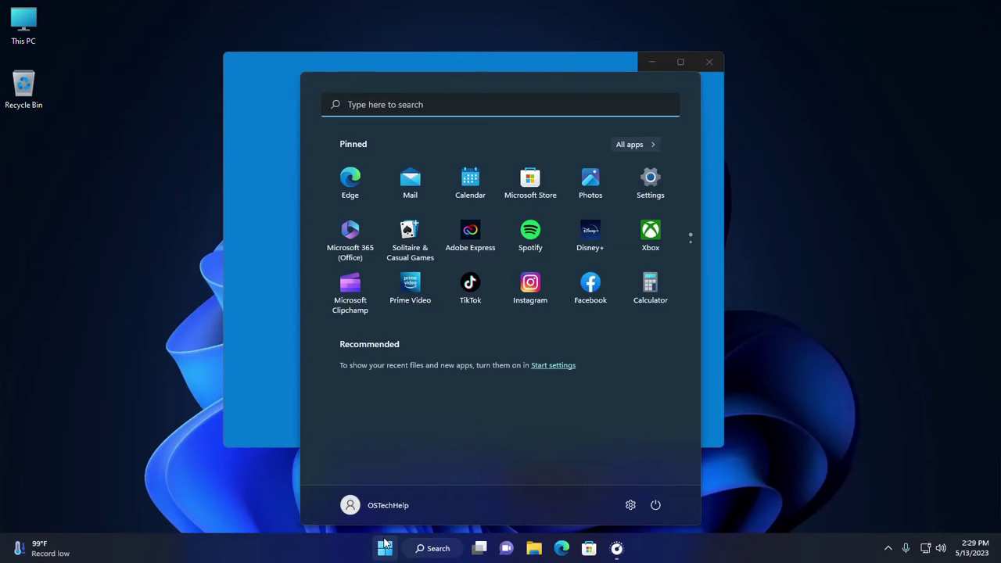
text(task Manager)
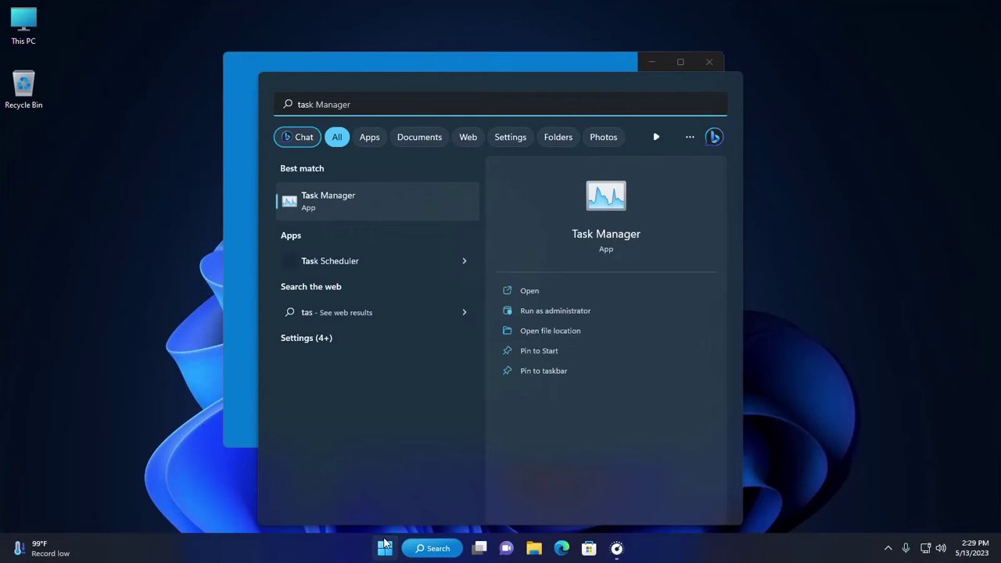
click(599, 203)
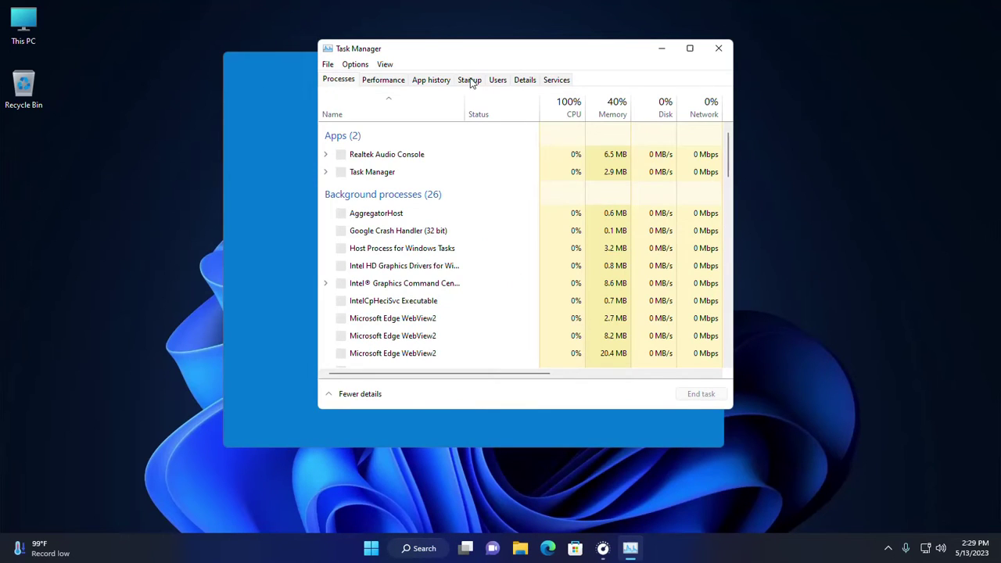
click(690, 50)
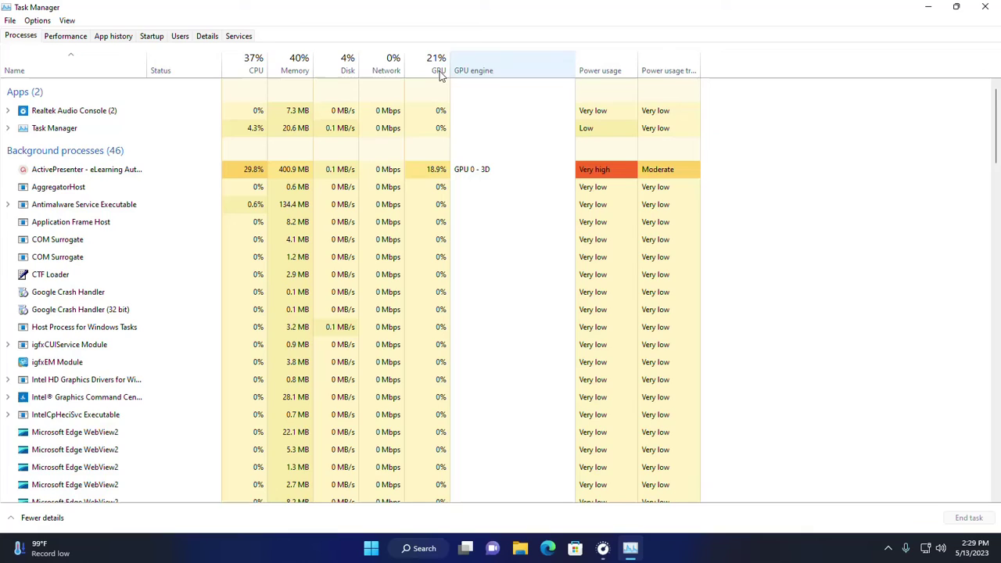
click(145, 39)
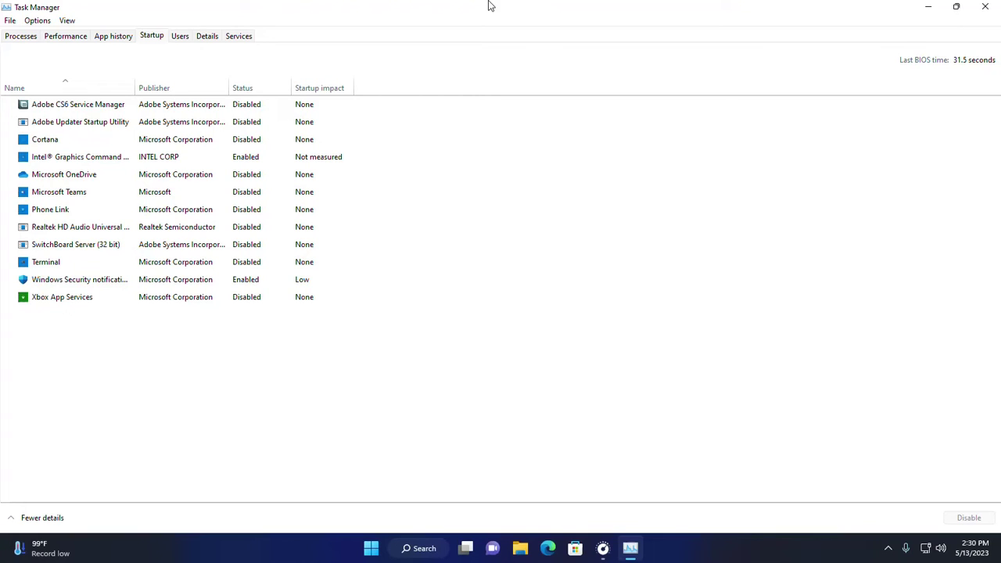
Widen the Name column and enable the Realtek HD Audio Universal Service startup entry
click(80, 227)
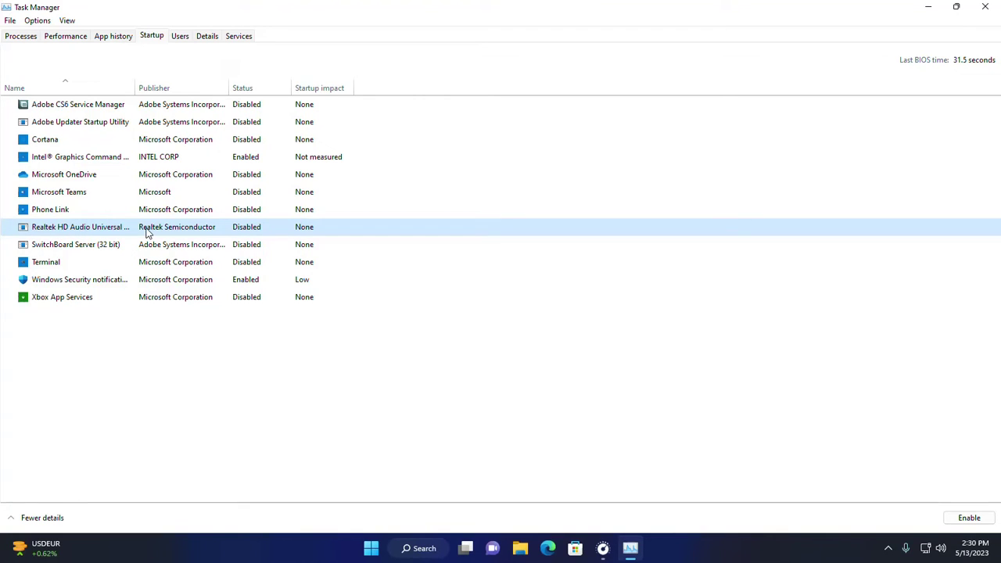
drag(135, 88, 211, 90)
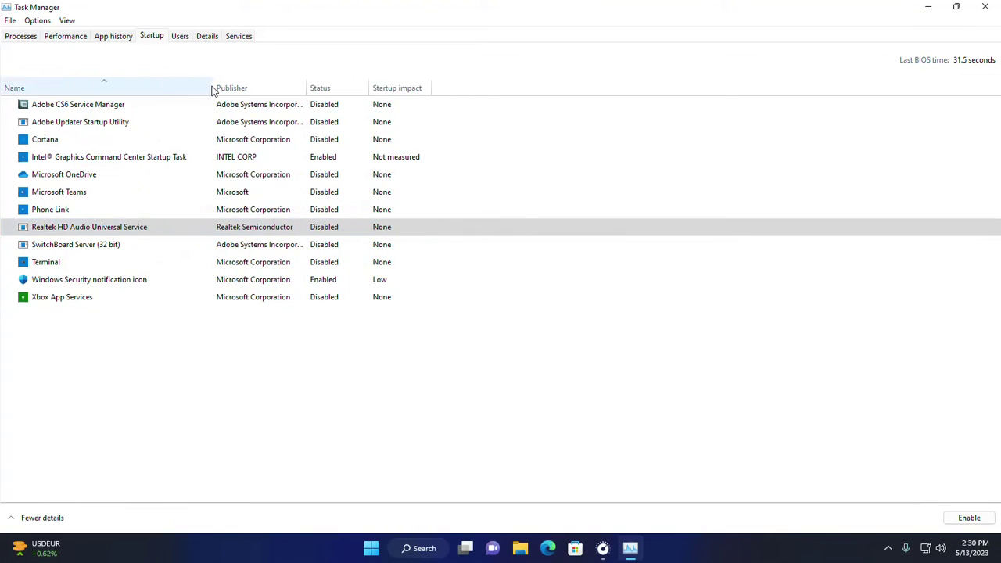
click(258, 231)
right_click(273, 230)
click(284, 234)
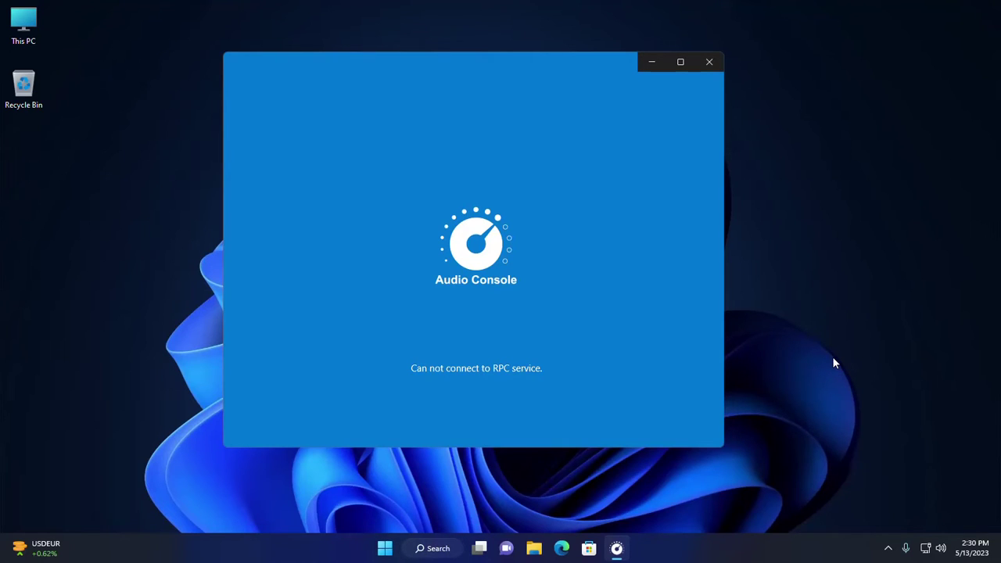
Run services.msc from the Win+R dialog after correcting the typed command
key(super+r)
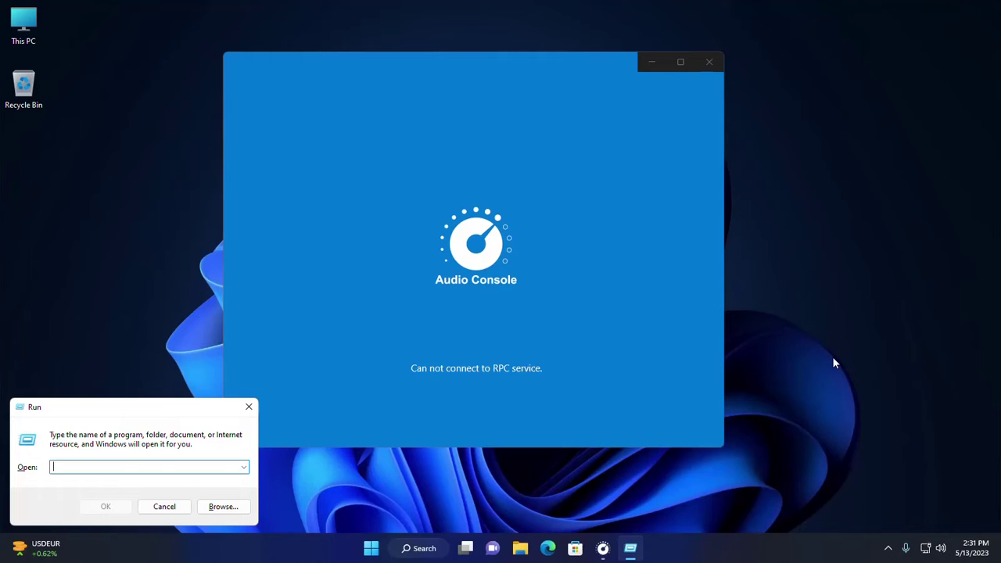
text(services.msc)
key(ctrl+a)
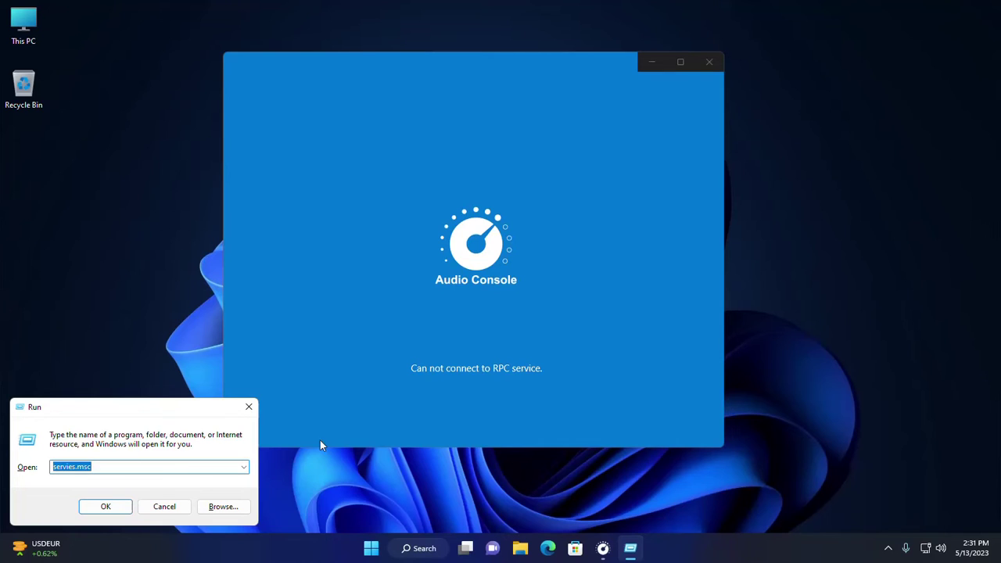
click(74, 466)
text(c)
click(110, 506)
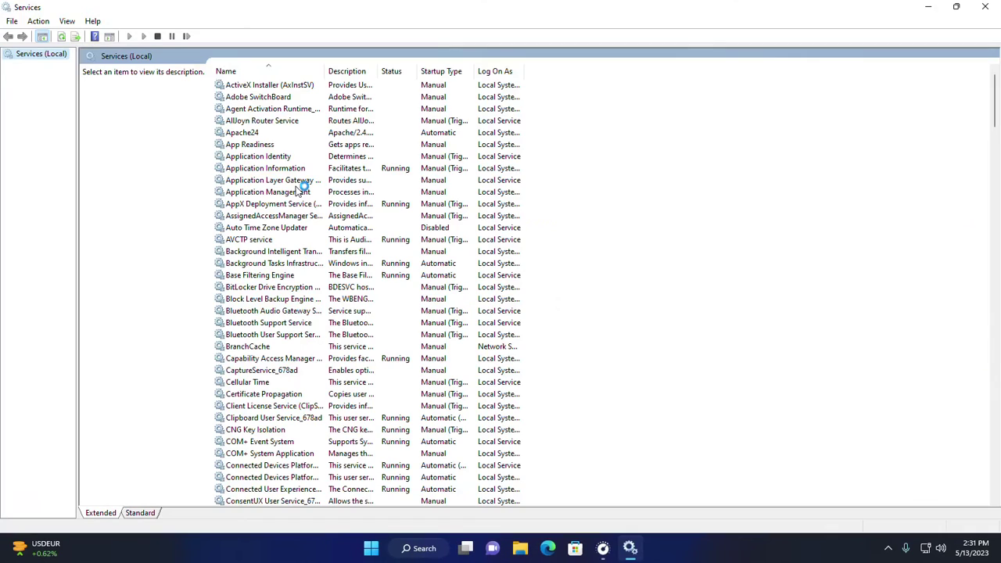
Check Realtek Audio Universal Service properties show Automatic startup and Running, then close them with OK
click(297, 180)
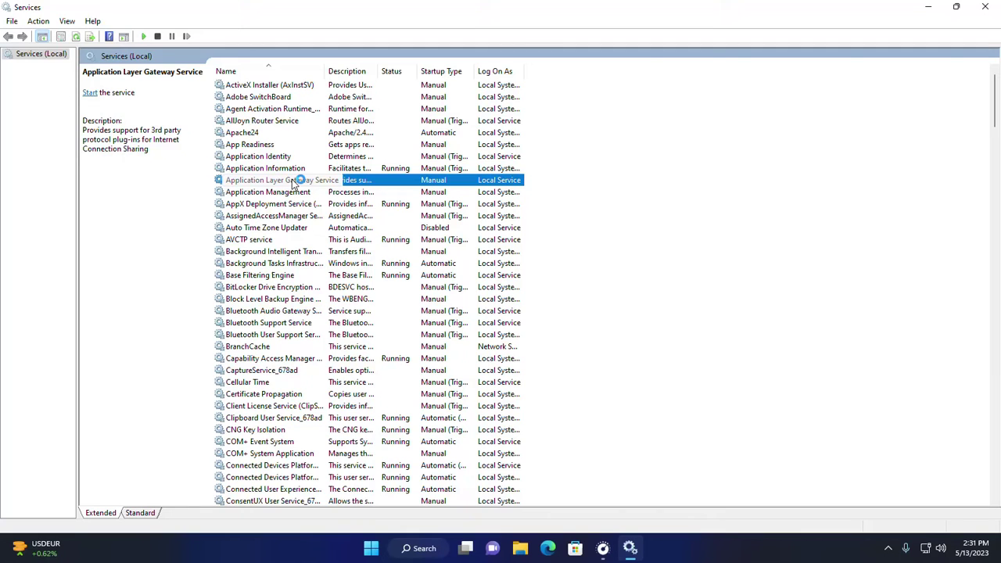
key(r)
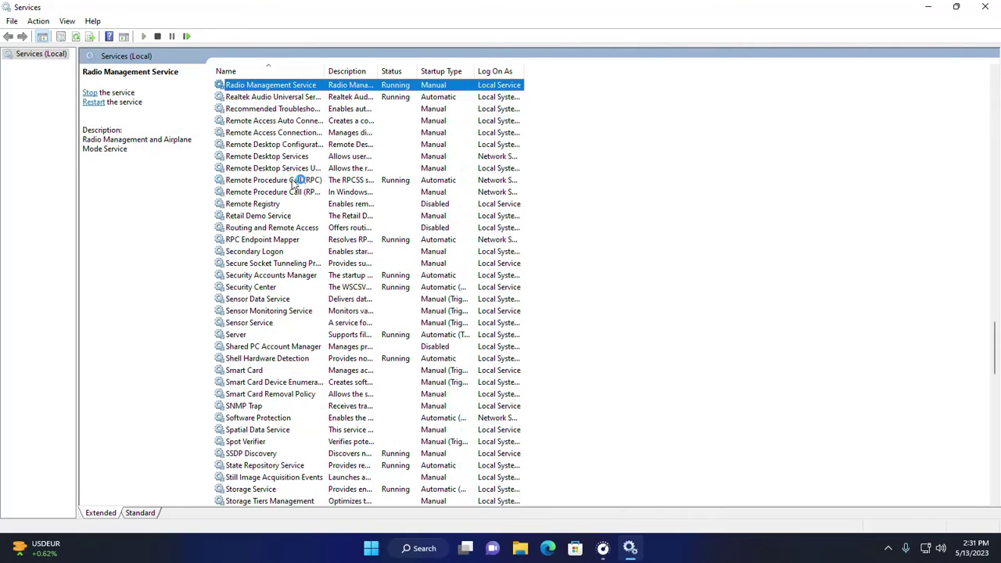
click(313, 97)
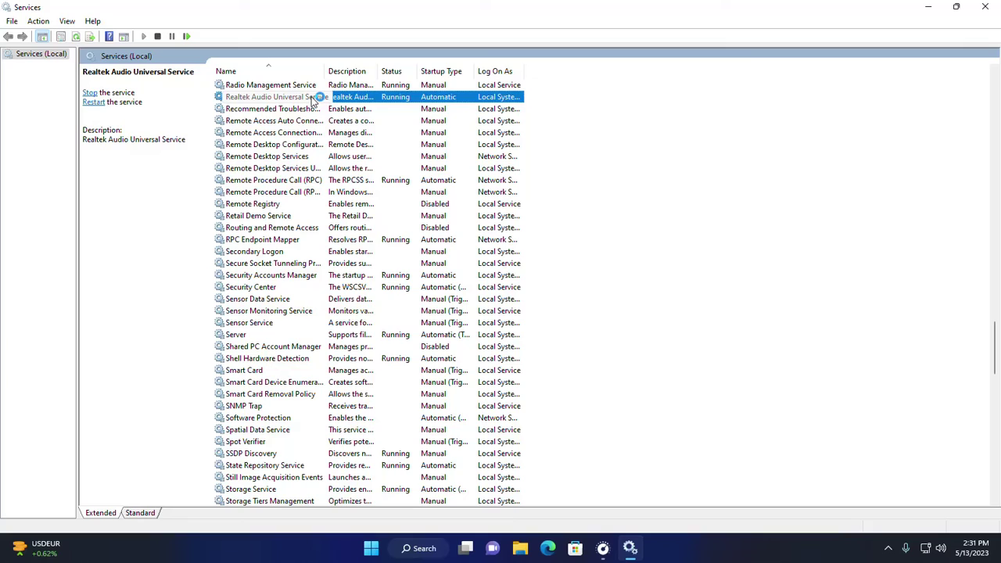
right_click(312, 97)
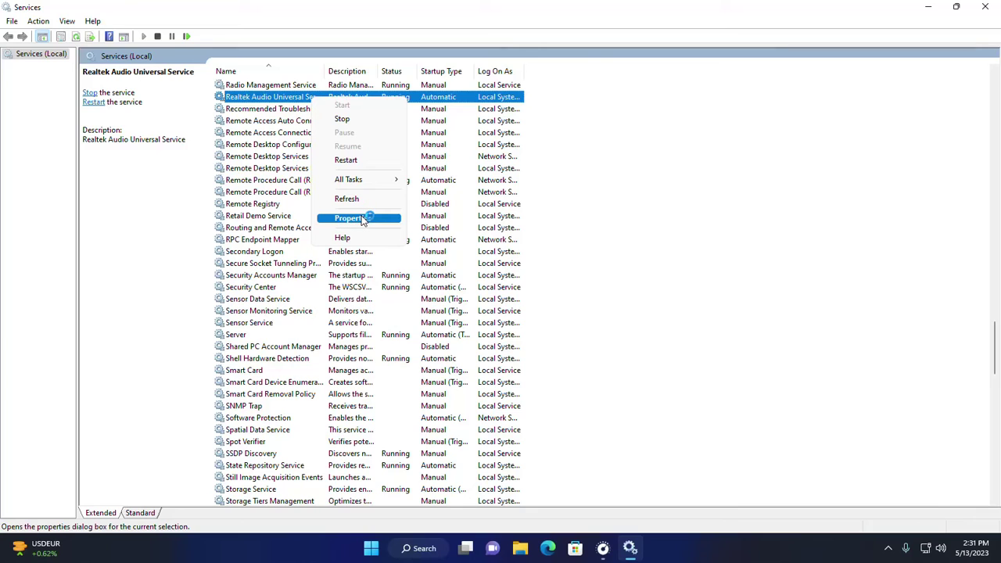
click(362, 218)
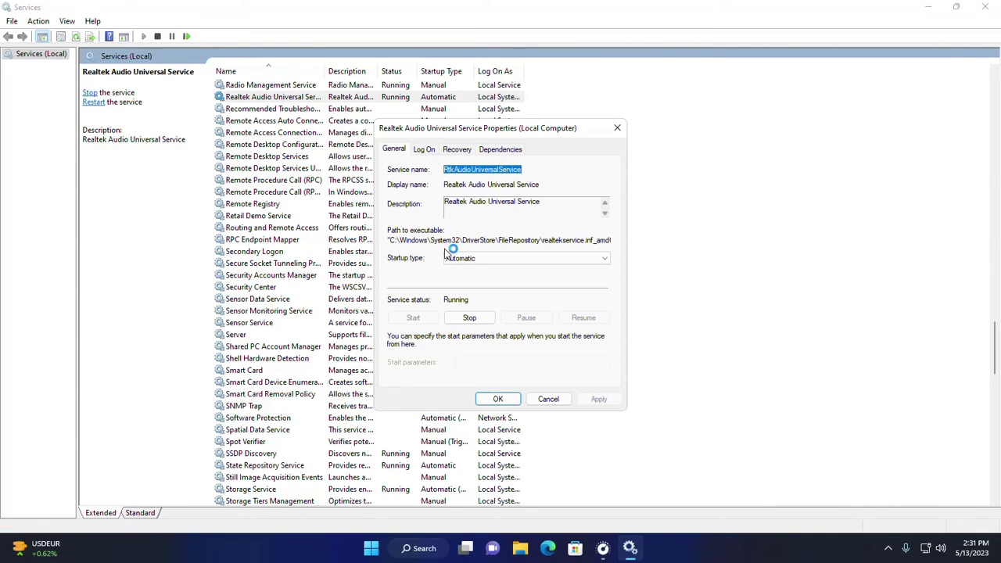
drag(567, 128, 599, 153)
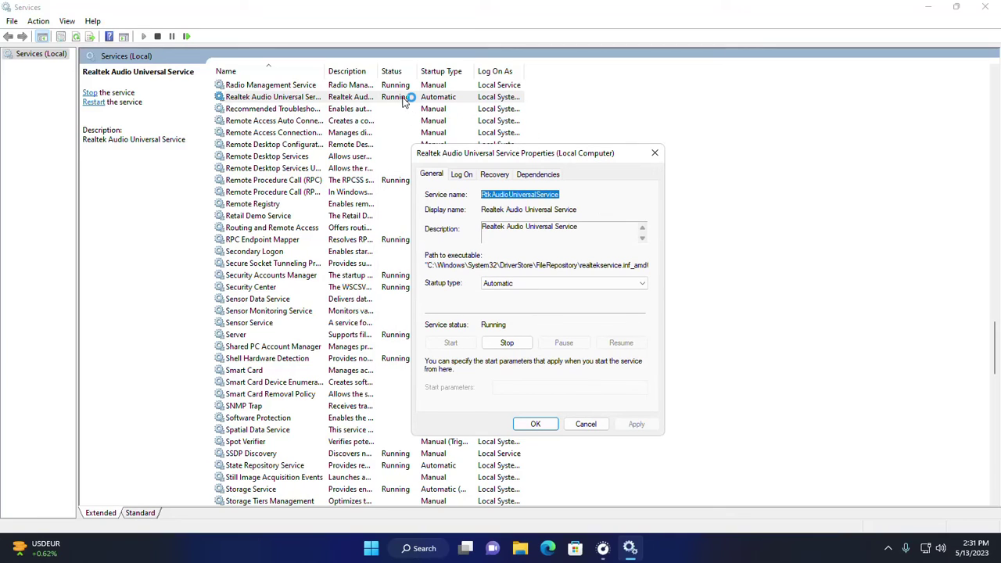
click(533, 424)
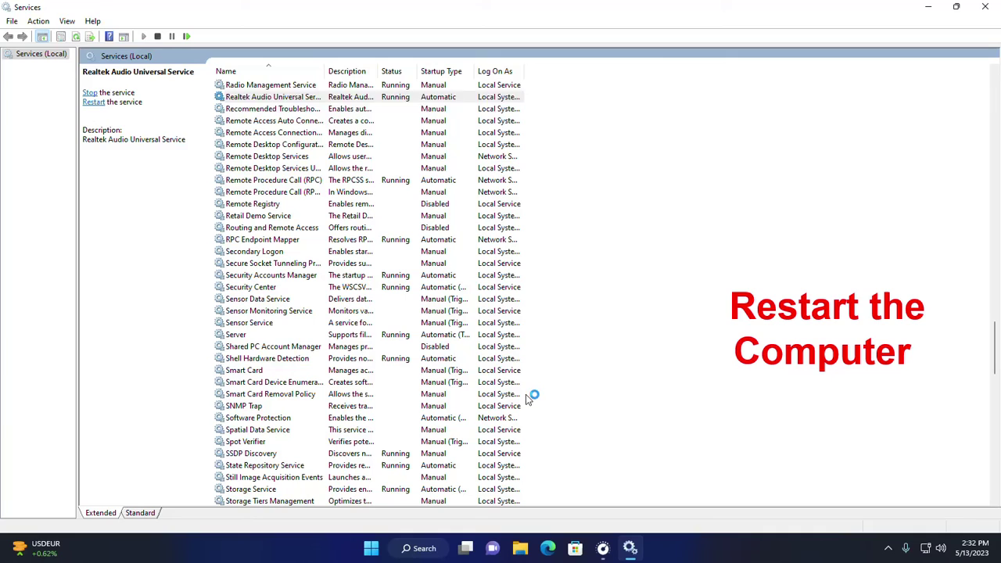
Launch Realtek Audio Console from a 're' Start search, then close it while it loads
click(399, 549)
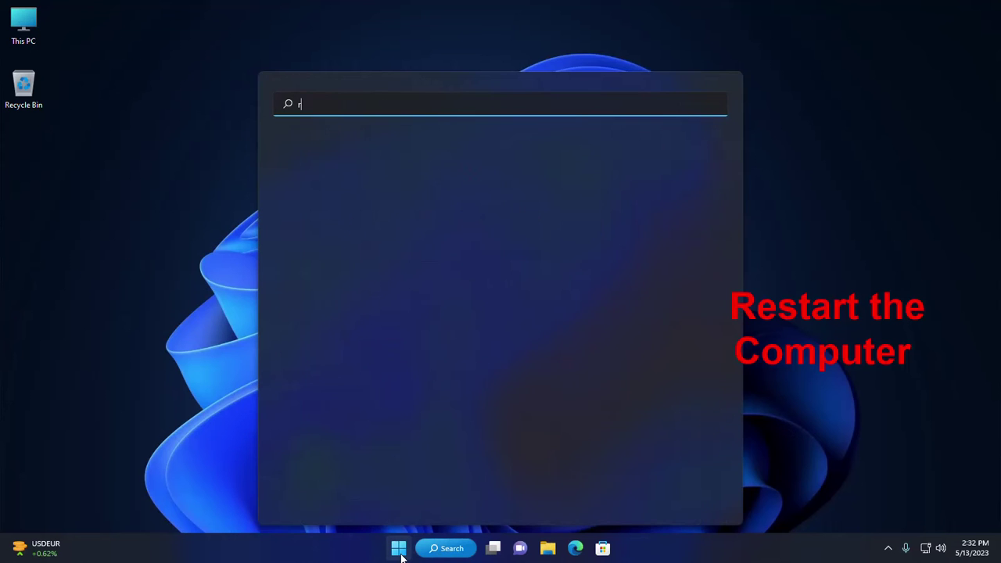
text(re)
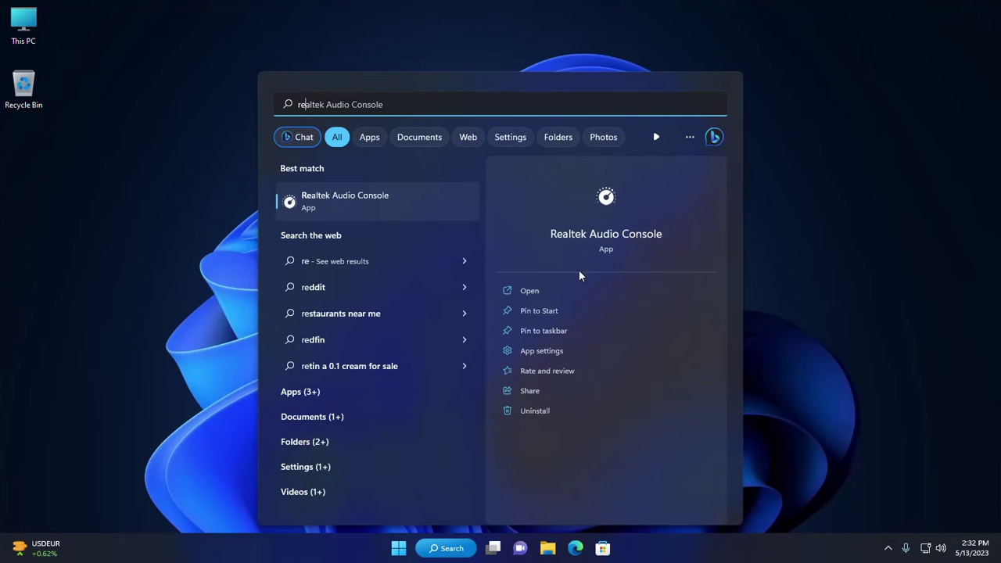
click(374, 201)
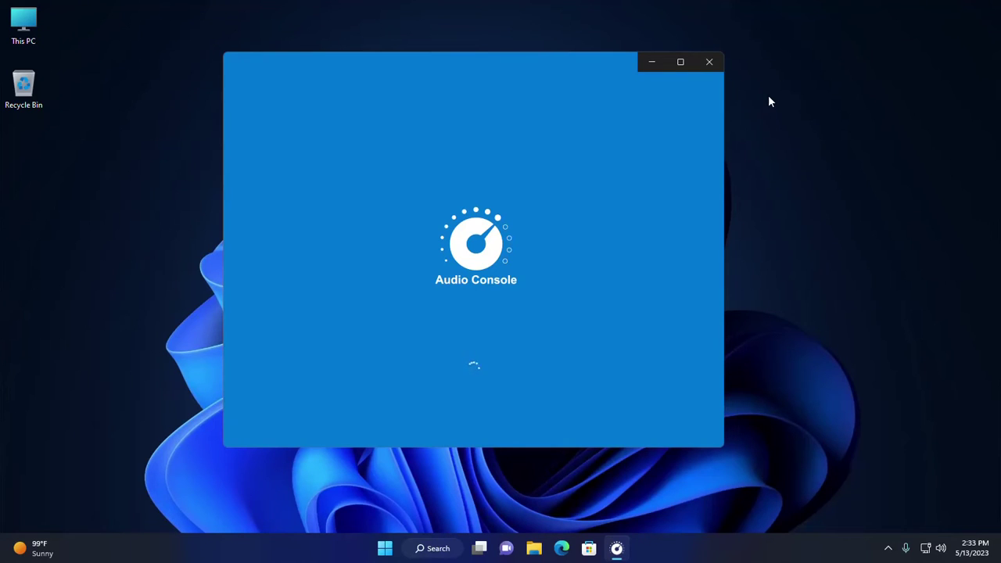
click(709, 61)
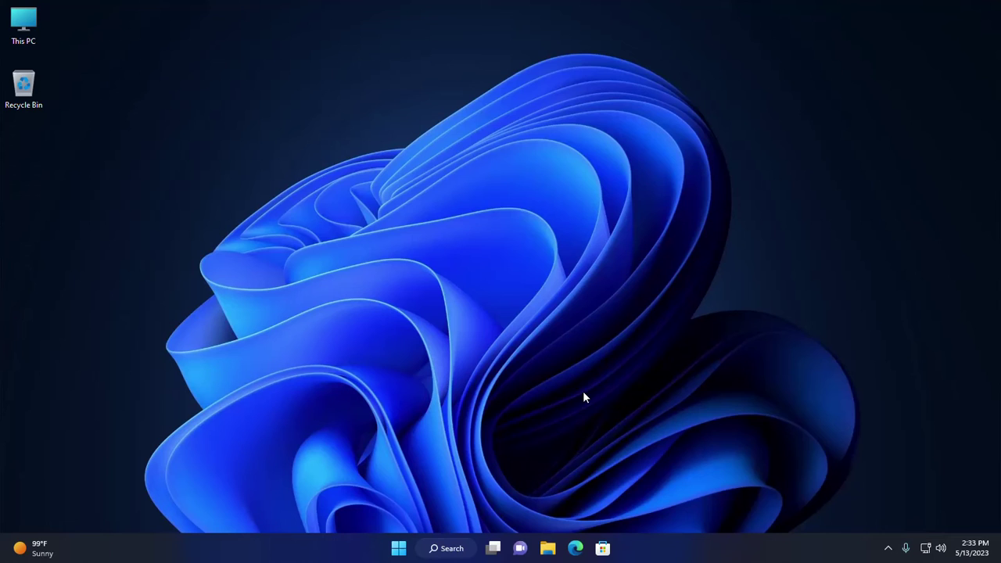
Go to System > Troubleshoot > Other troubleshooters in Settings, reached from the Start menu
click(398, 548)
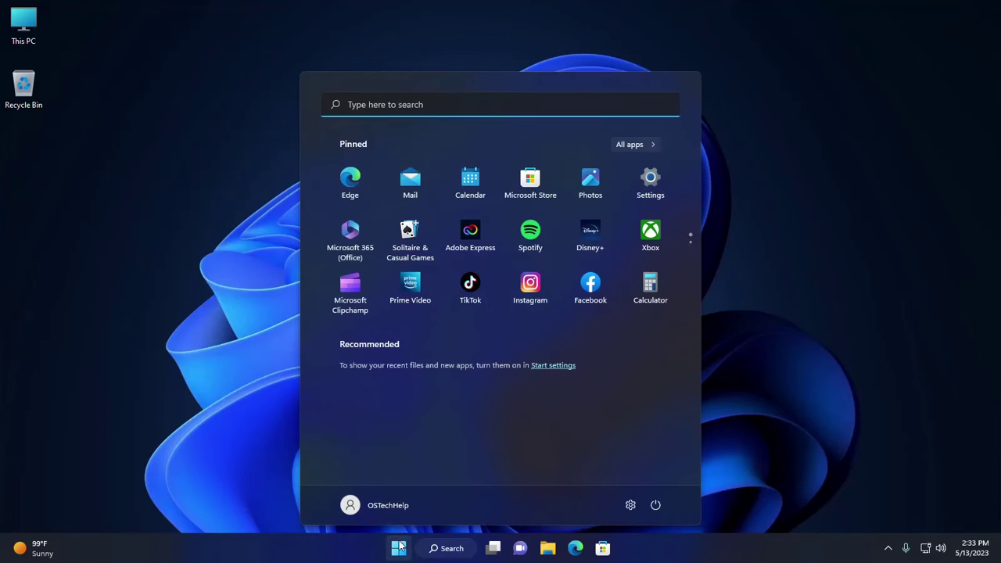
click(628, 504)
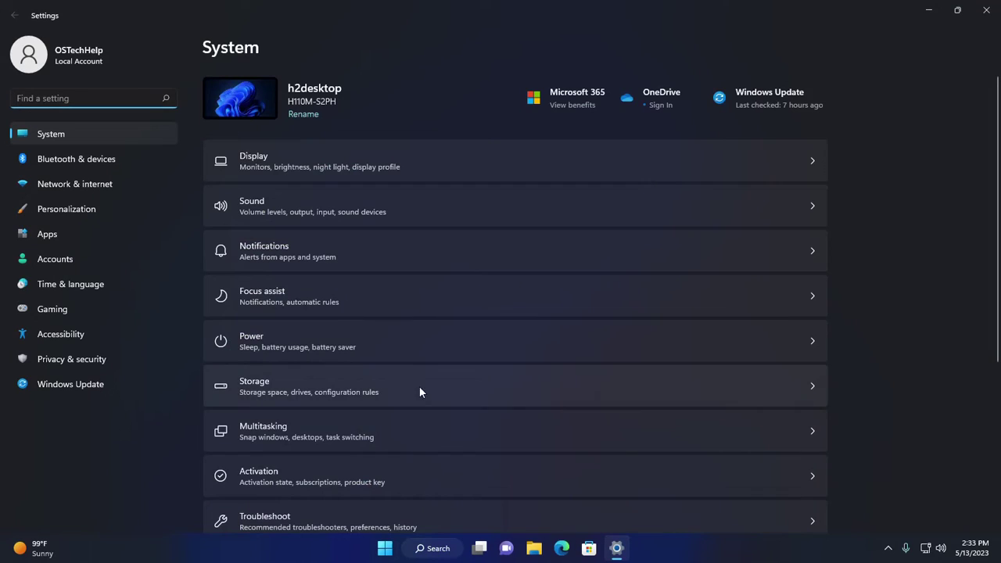
scroll(397, 402, down, 5)
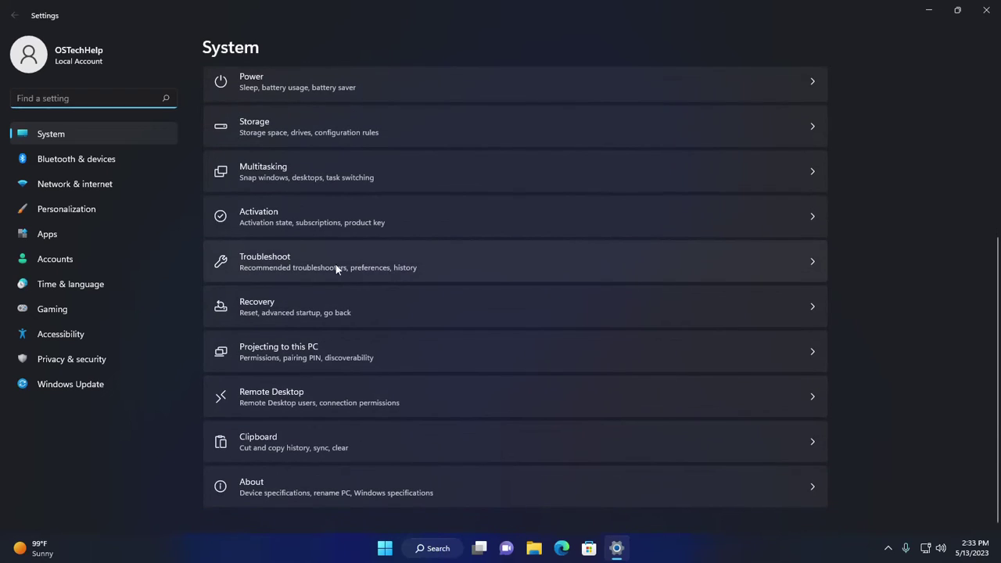
click(812, 257)
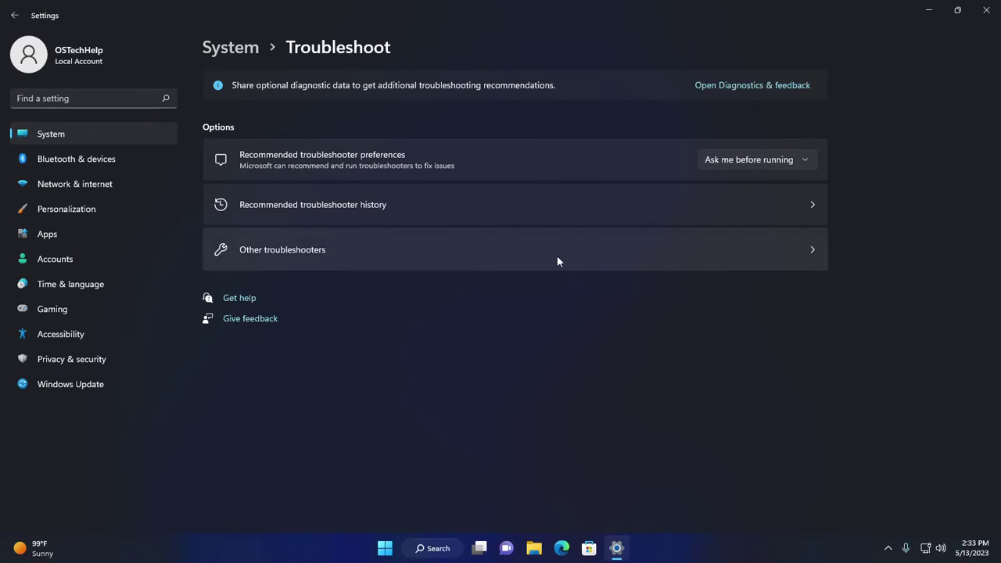
click(811, 249)
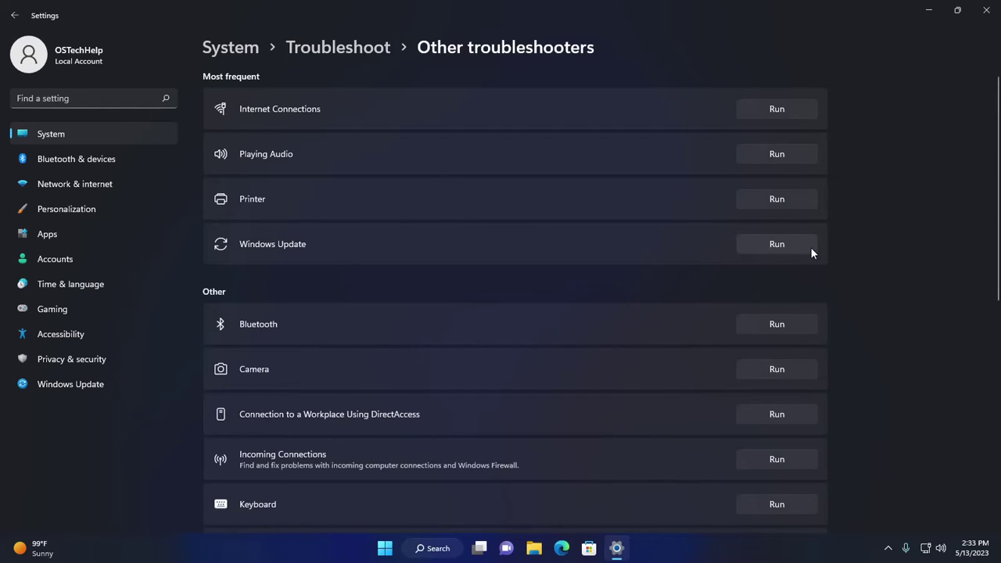
click(776, 155)
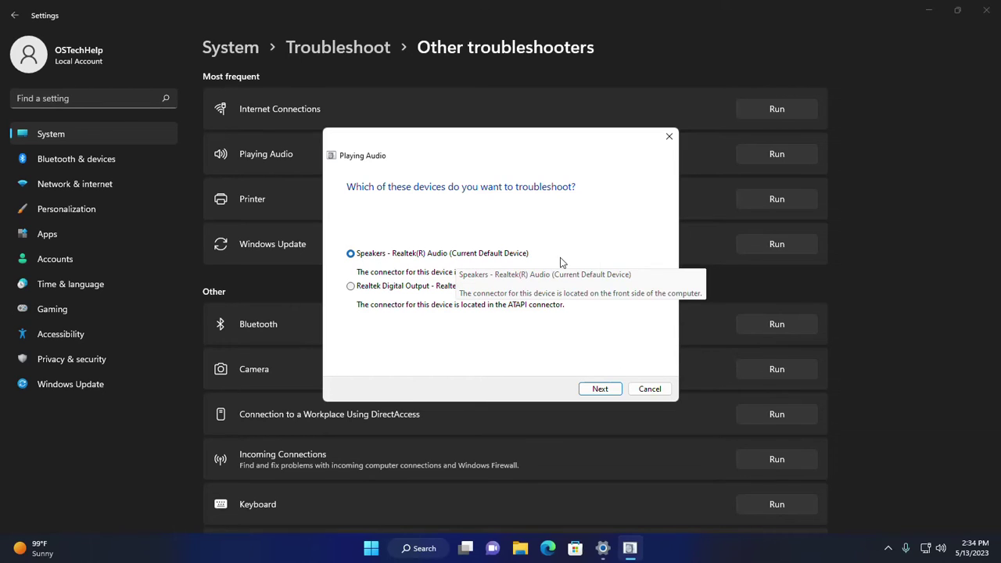
click(597, 391)
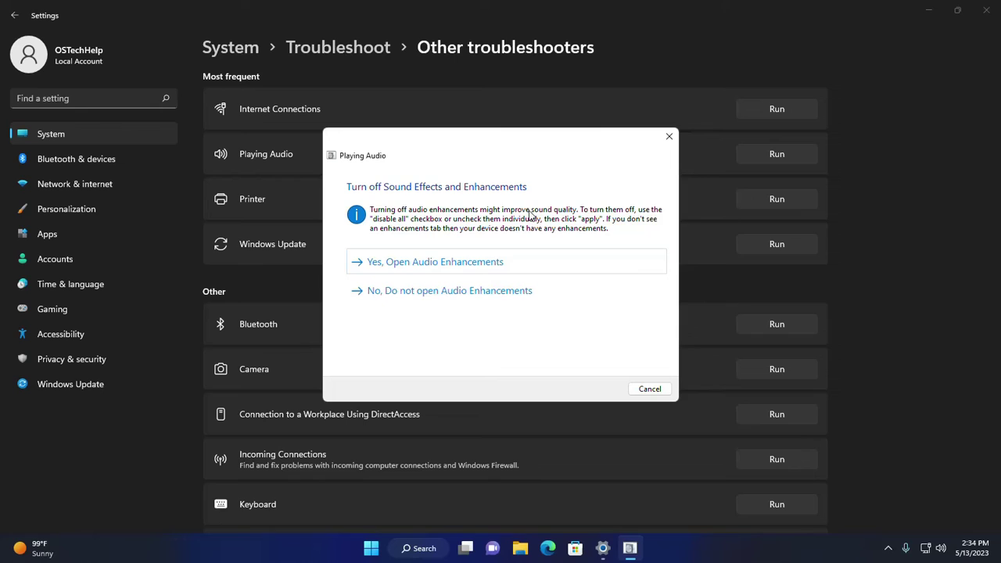
click(373, 269)
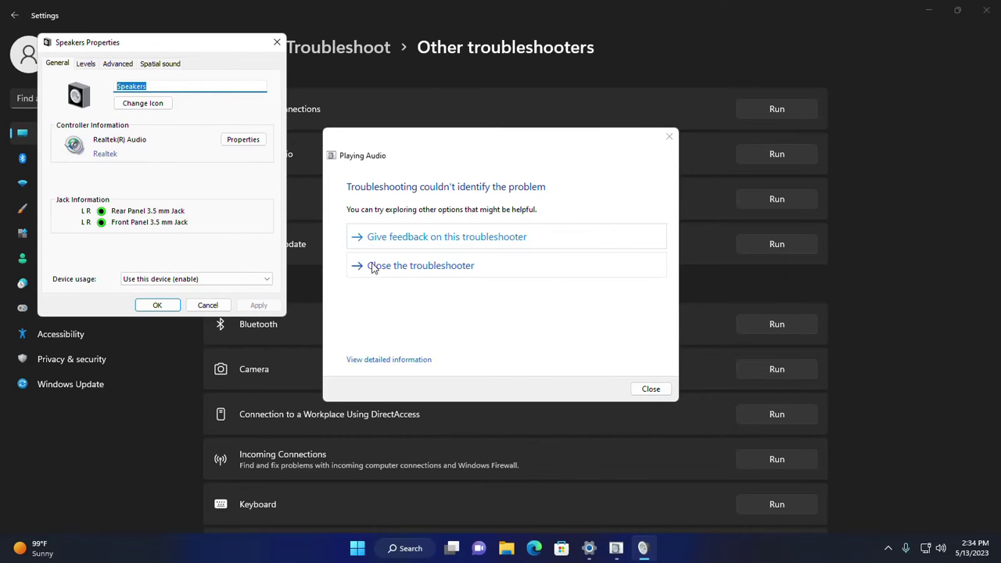
click(86, 64)
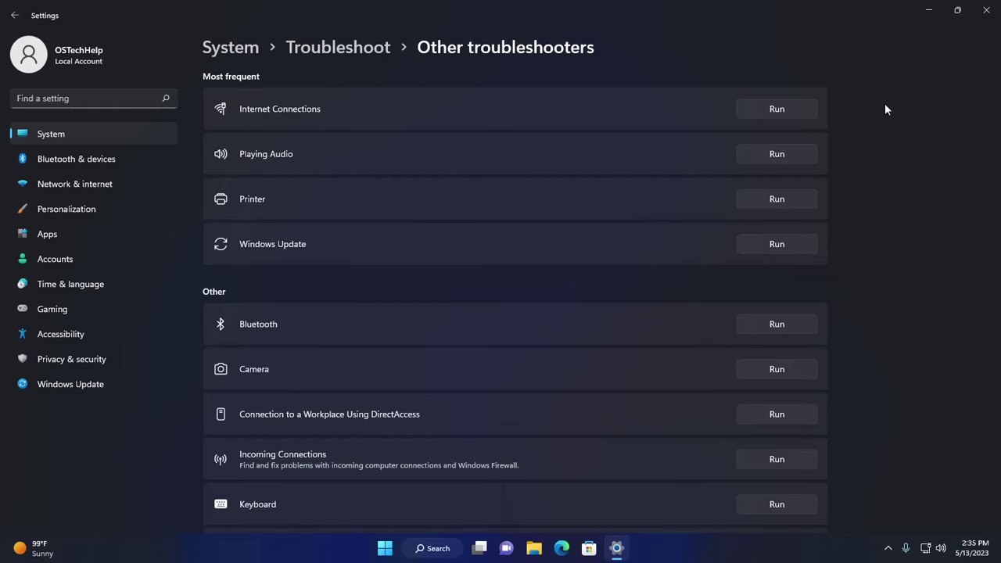
Close Settings, open Device Manager maximized, and select Microphone (Realtek(R) Audio) under Audio inputs and outputs
click(985, 11)
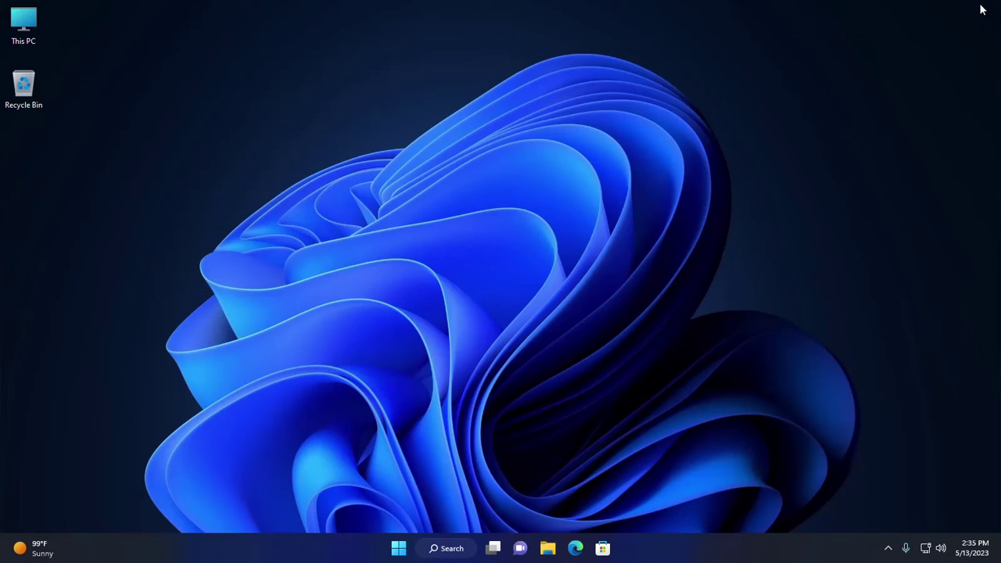
right_click(396, 551)
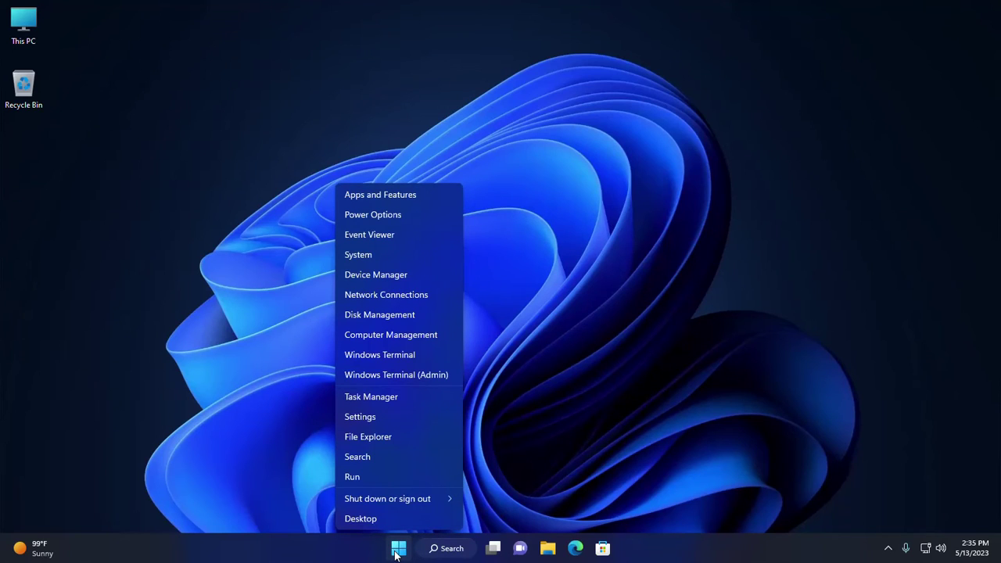
click(387, 275)
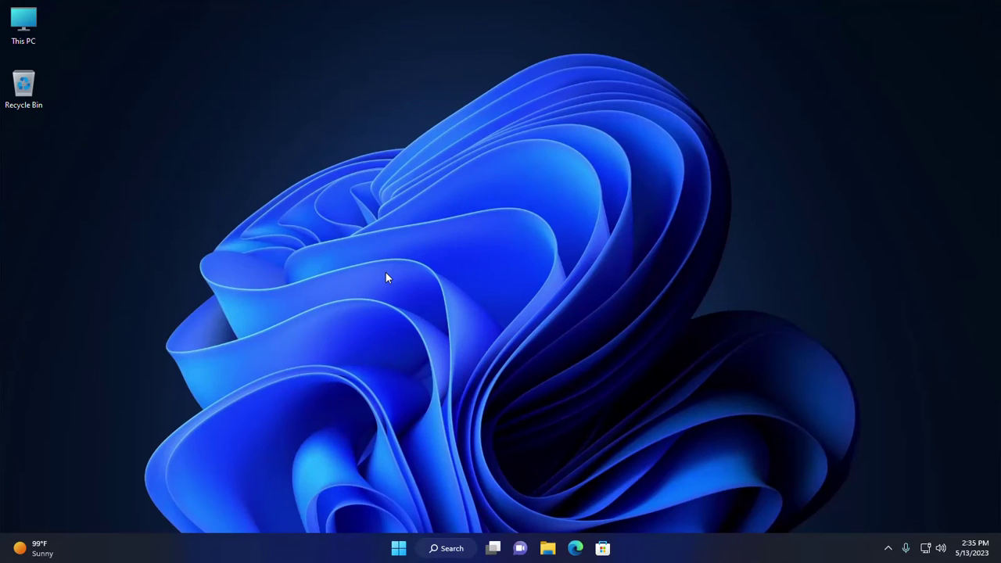
key(super+Up)
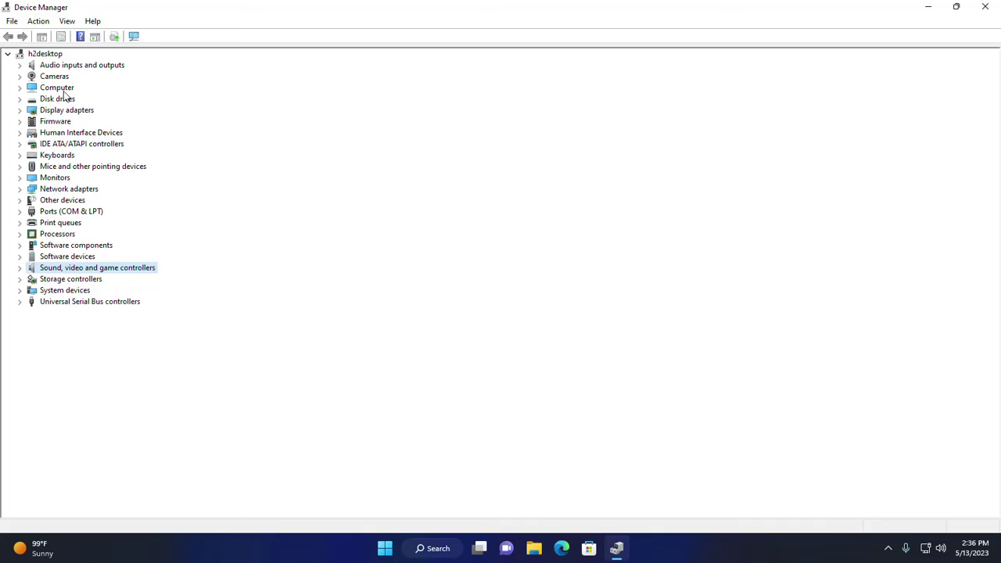
click(20, 65)
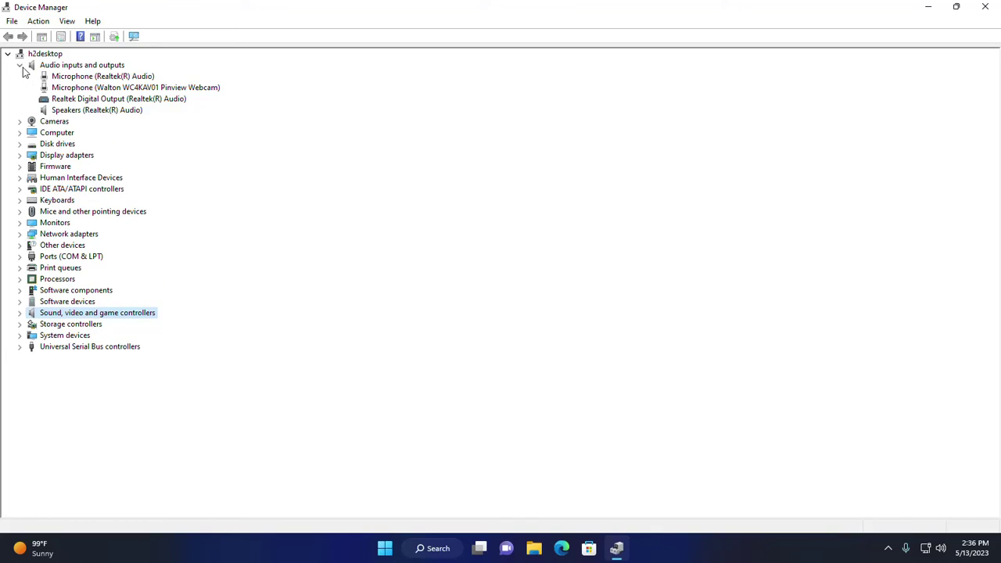
click(70, 78)
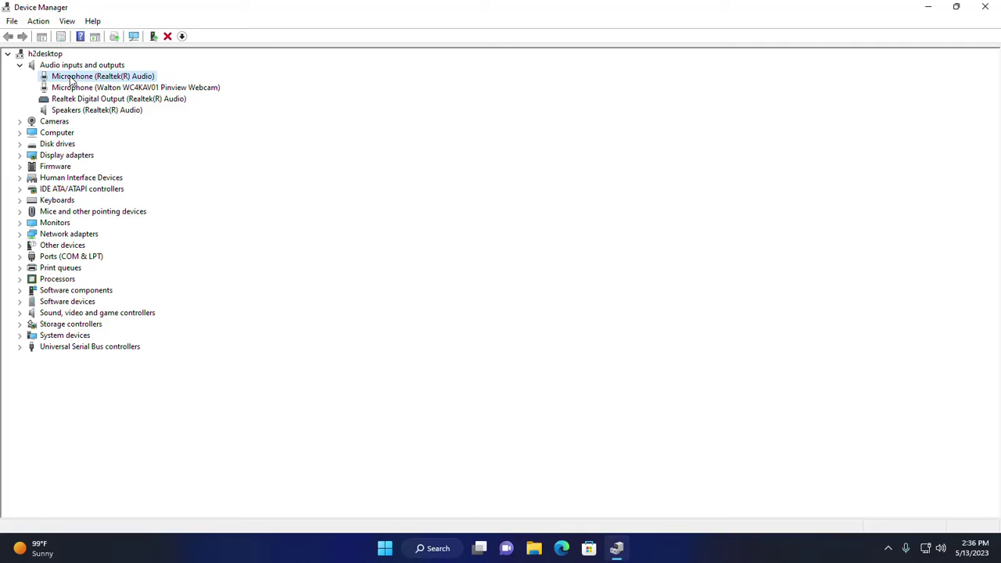
Search automatically for a newer Realtek microphone driver; the best driver is already installed
right_click(71, 80)
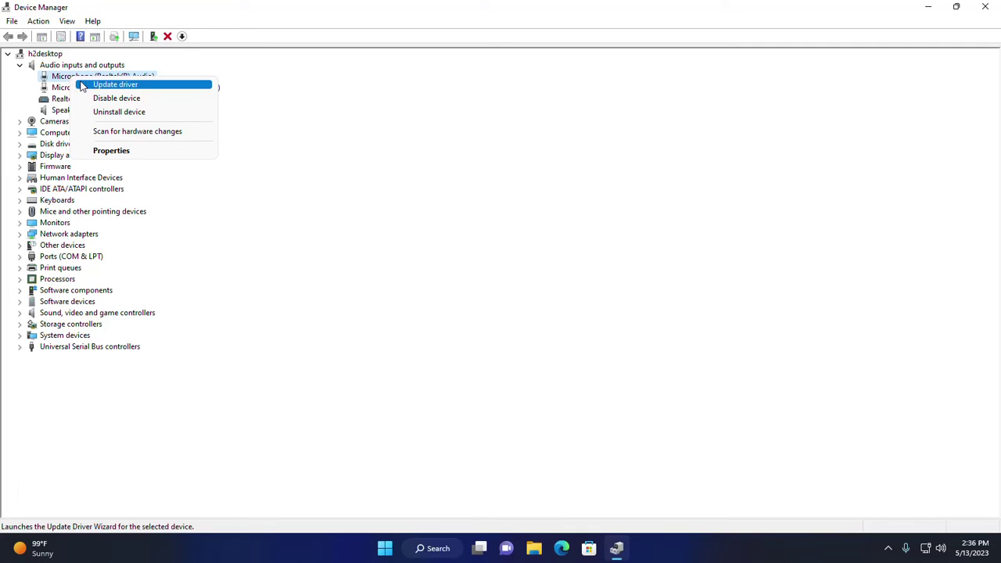
click(91, 85)
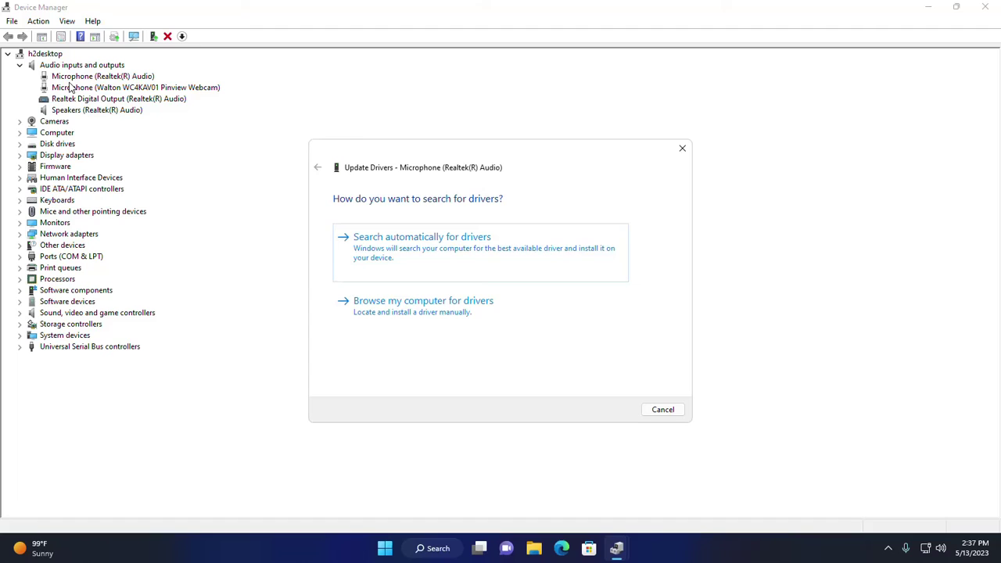
click(386, 235)
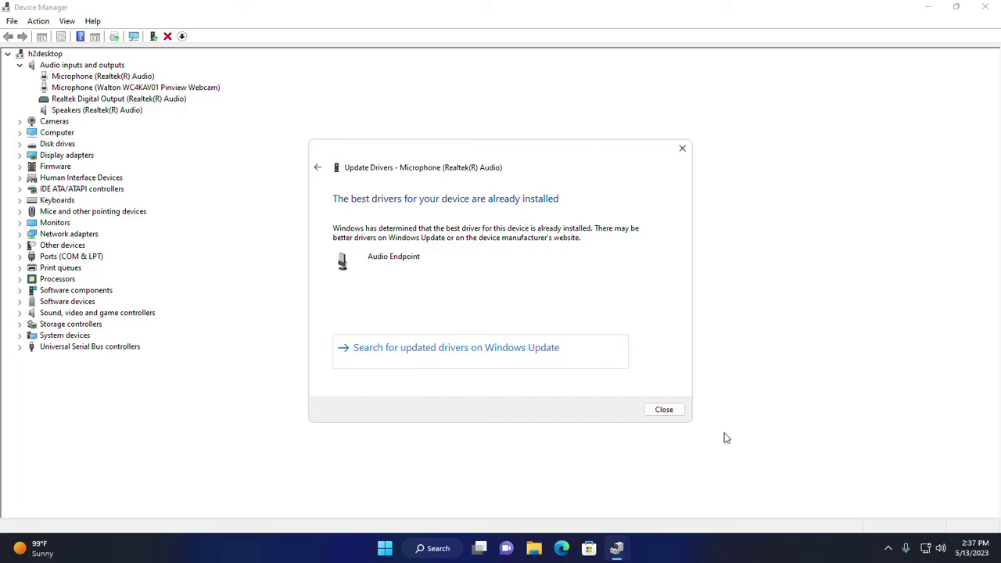
click(666, 409)
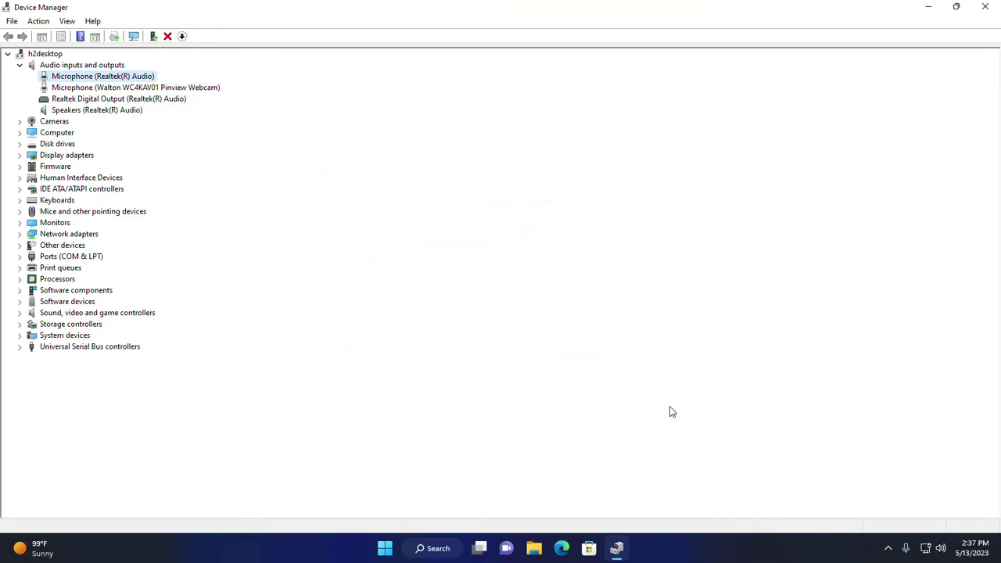
Under Sound, video and game controllers, search automatically for a newer Realtek(R) Audio driver
click(19, 66)
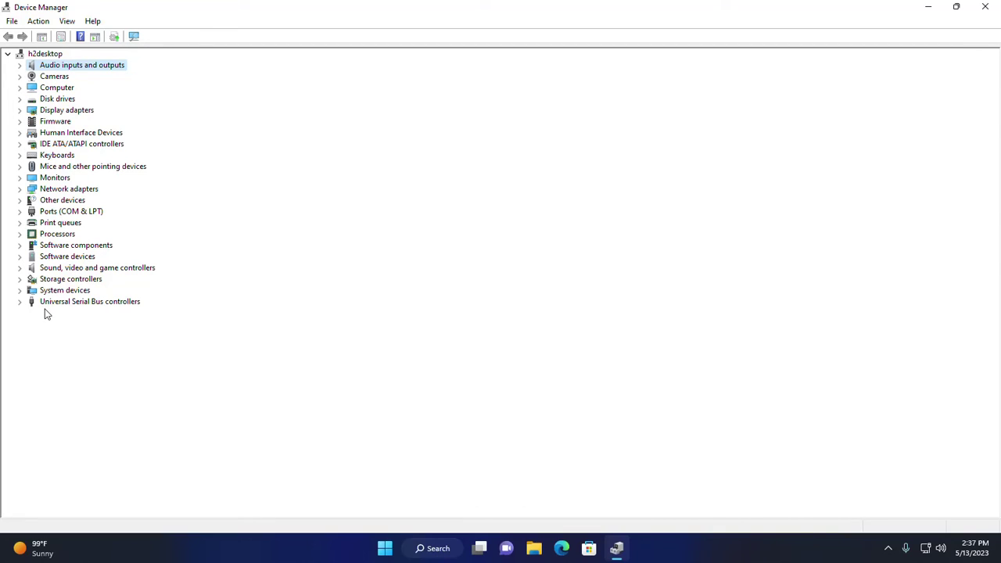
click(20, 267)
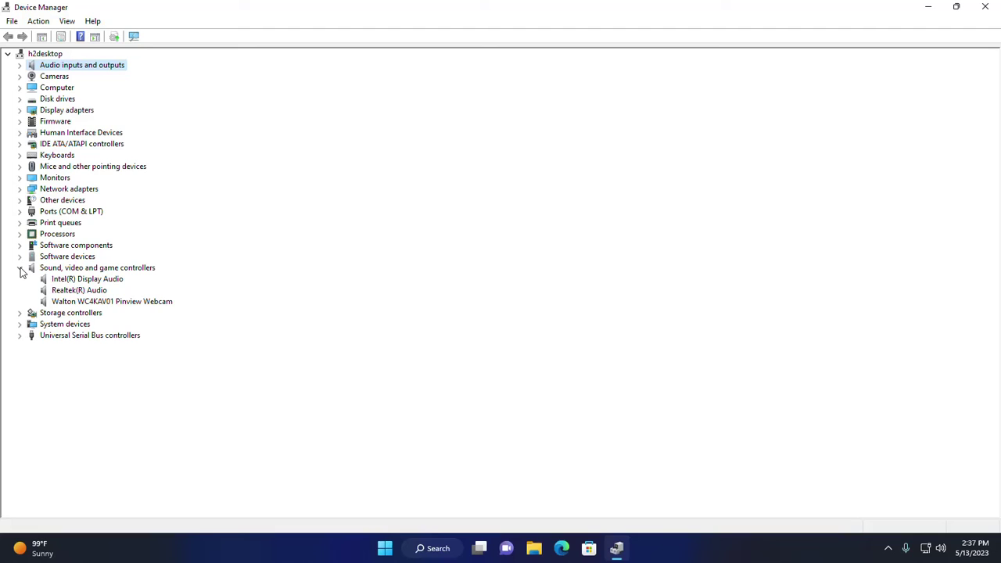
right_click(69, 291)
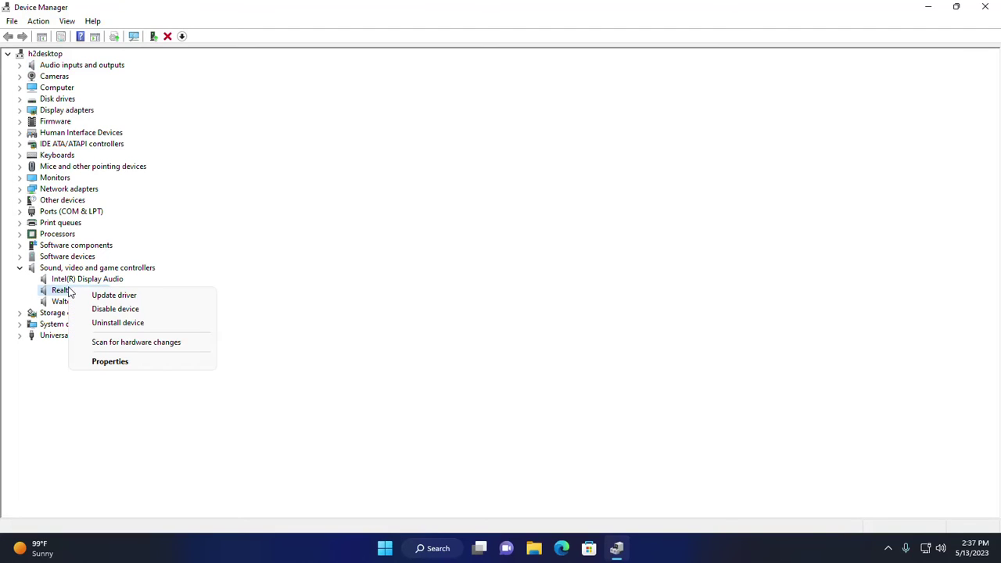
click(108, 297)
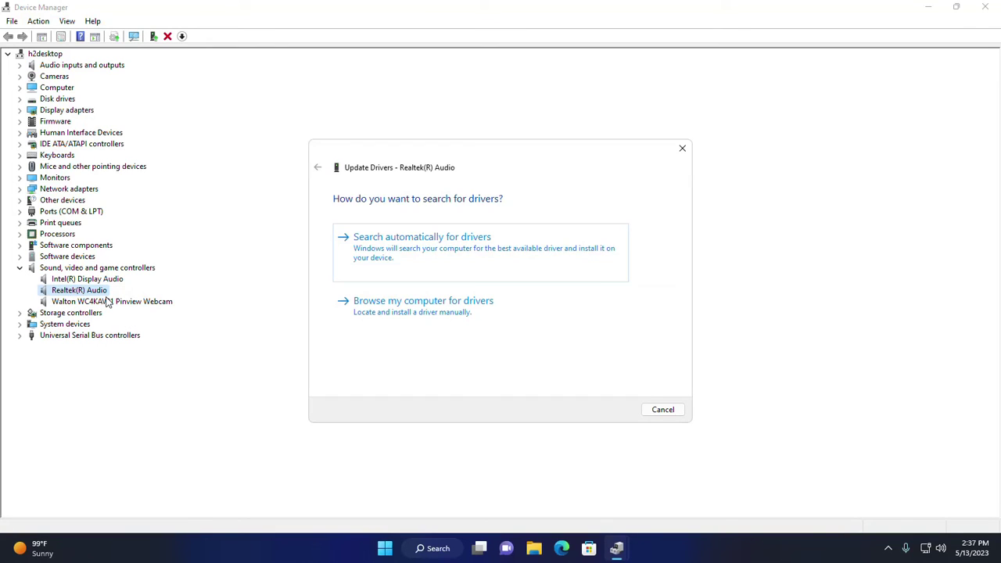
click(404, 250)
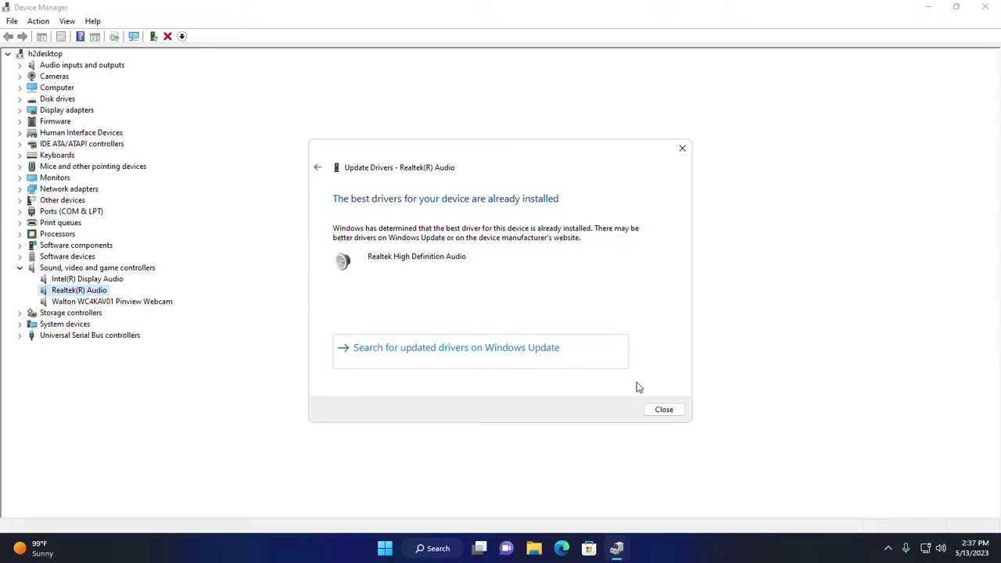
click(664, 409)
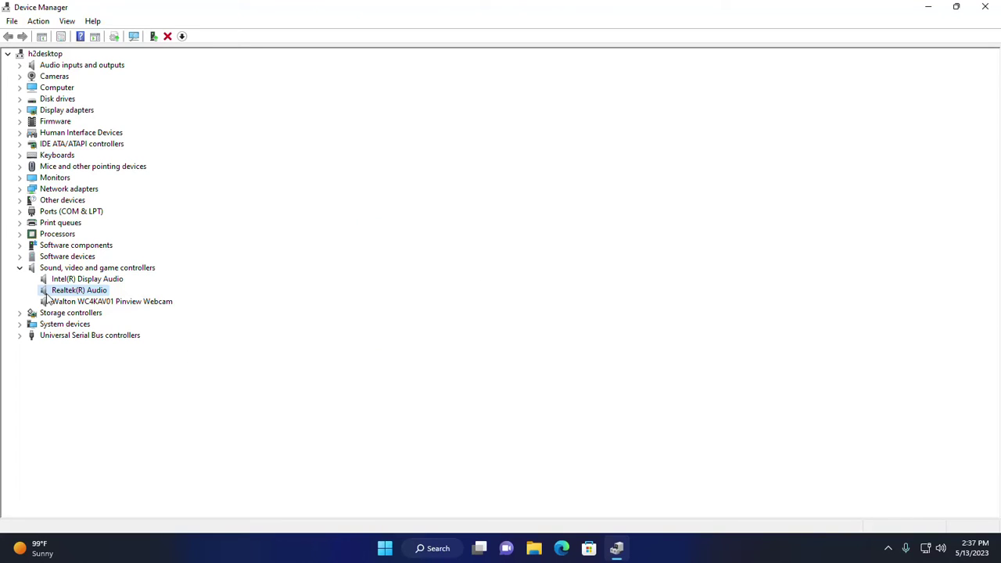
Under Software components, search automatically for a Realtek Audio Universal Service driver; it's already current
click(19, 267)
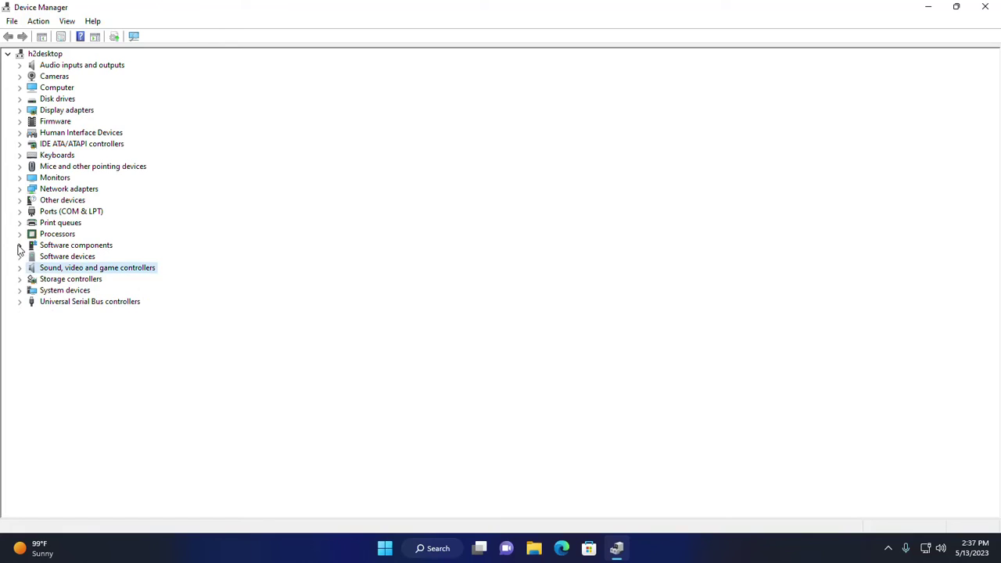
click(20, 247)
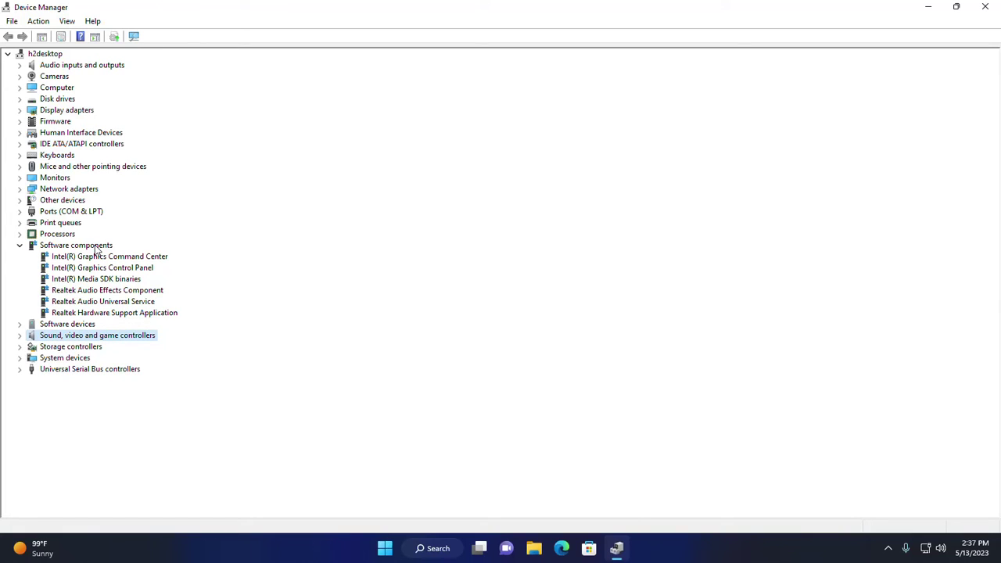
click(64, 303)
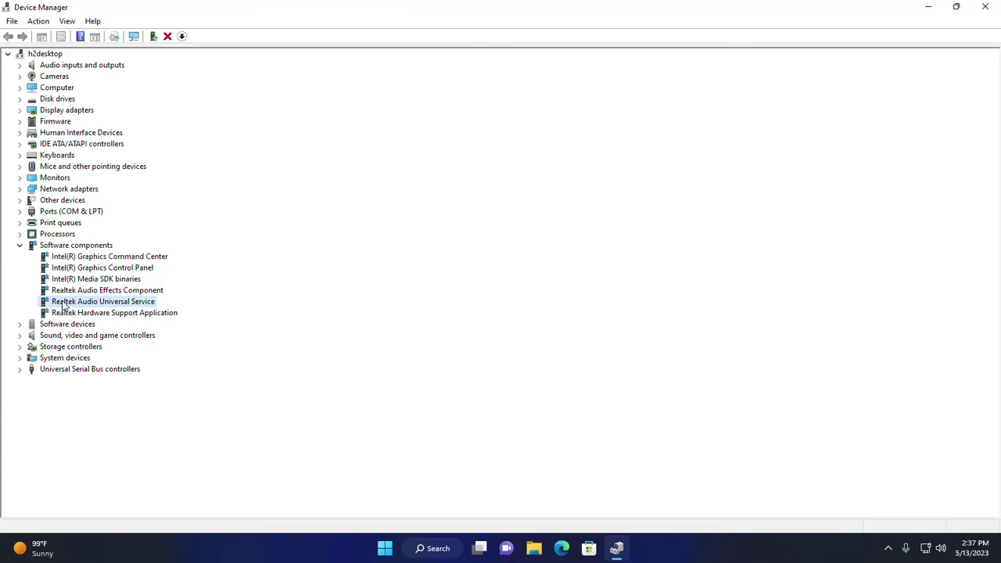
right_click(94, 305)
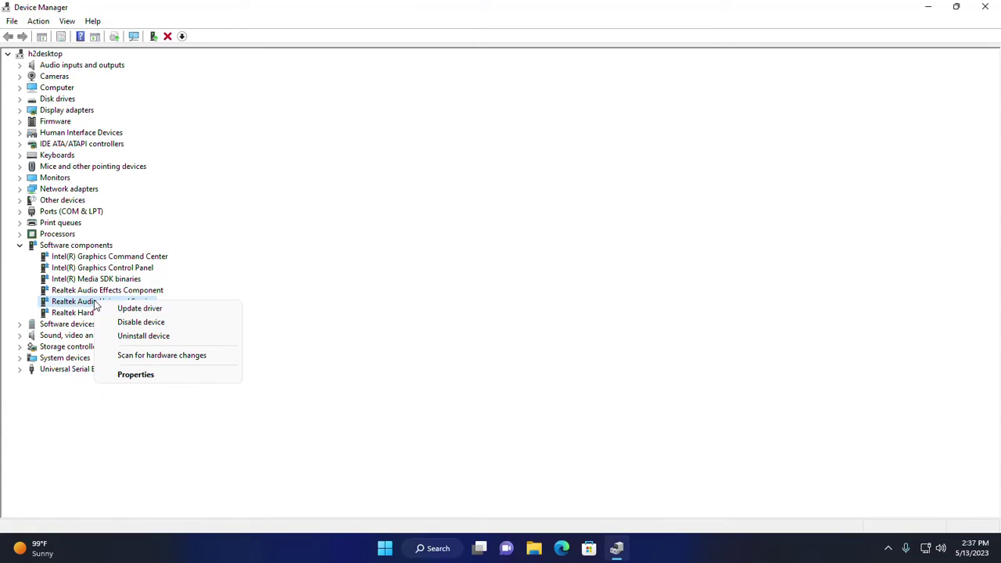
click(138, 310)
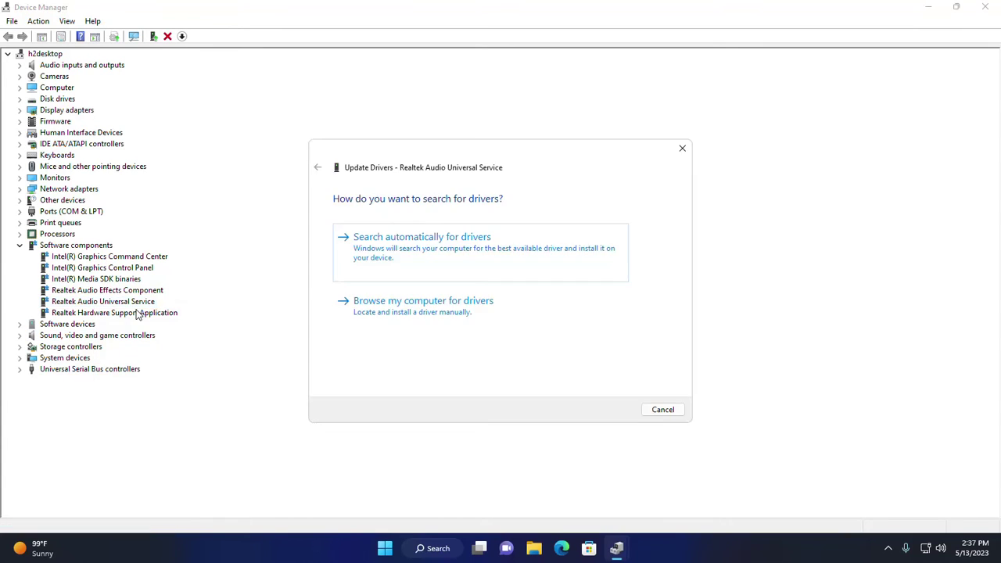
click(447, 260)
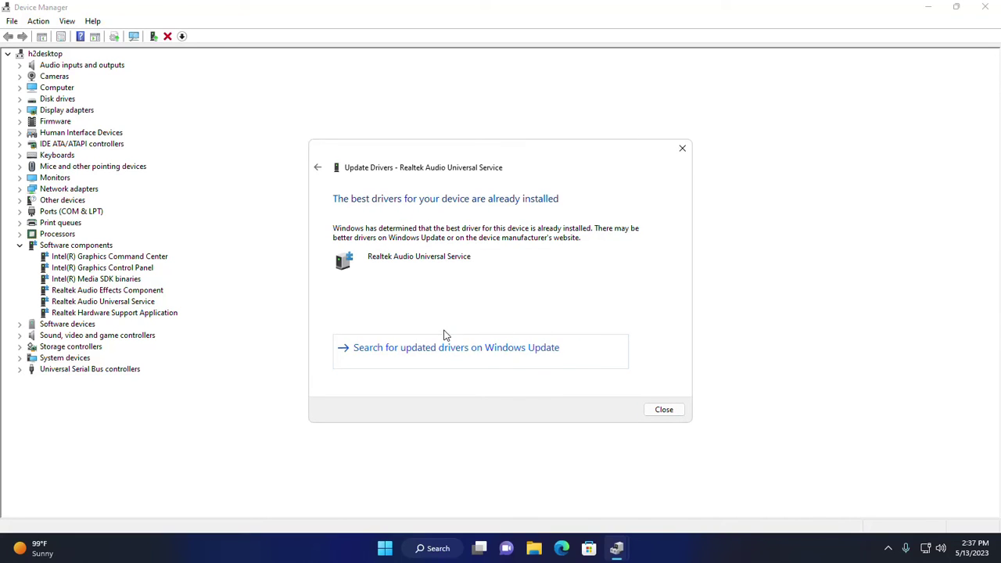
click(671, 410)
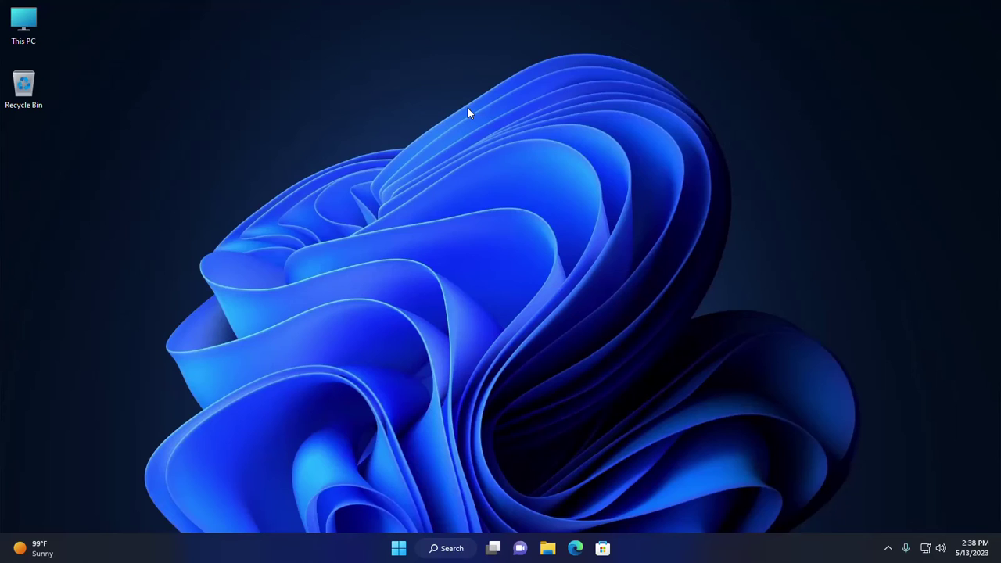
key(super+x)
click(394, 279)
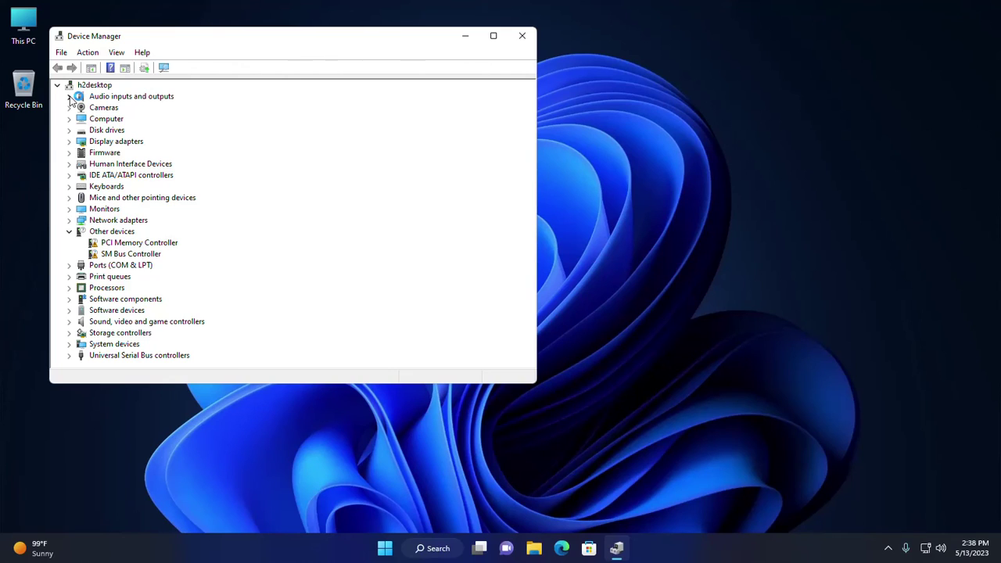
click(129, 97)
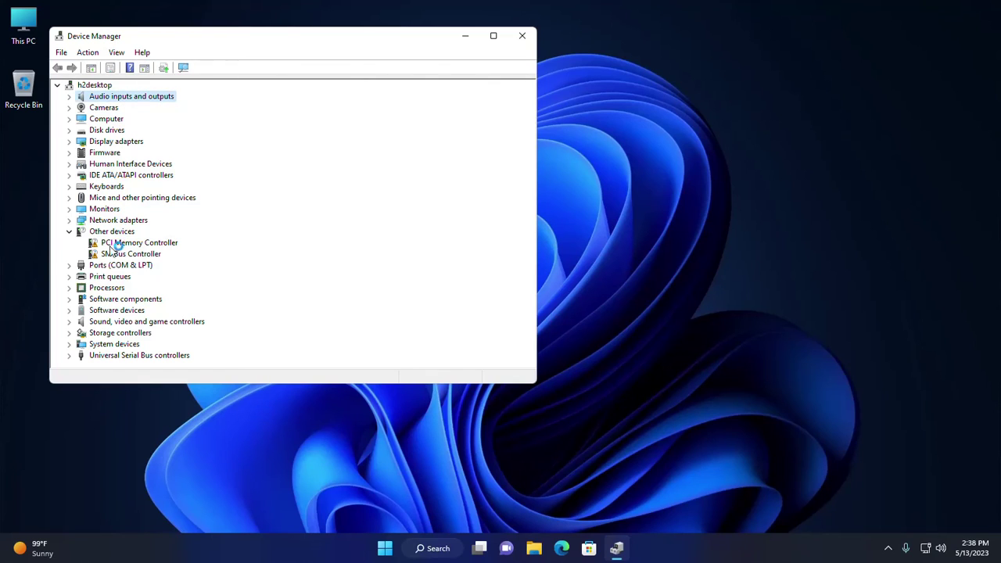
click(118, 300)
click(117, 322)
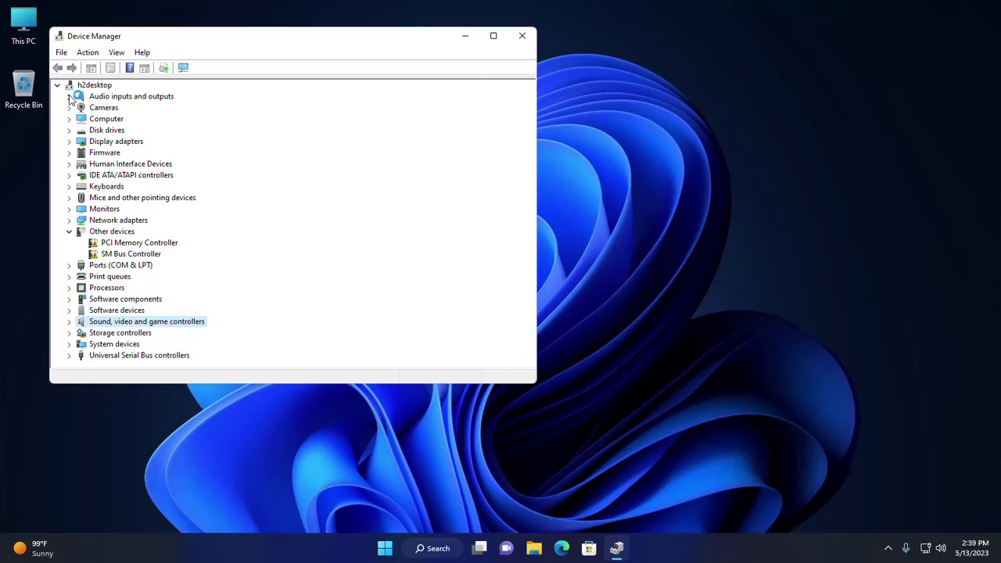
click(69, 96)
click(117, 110)
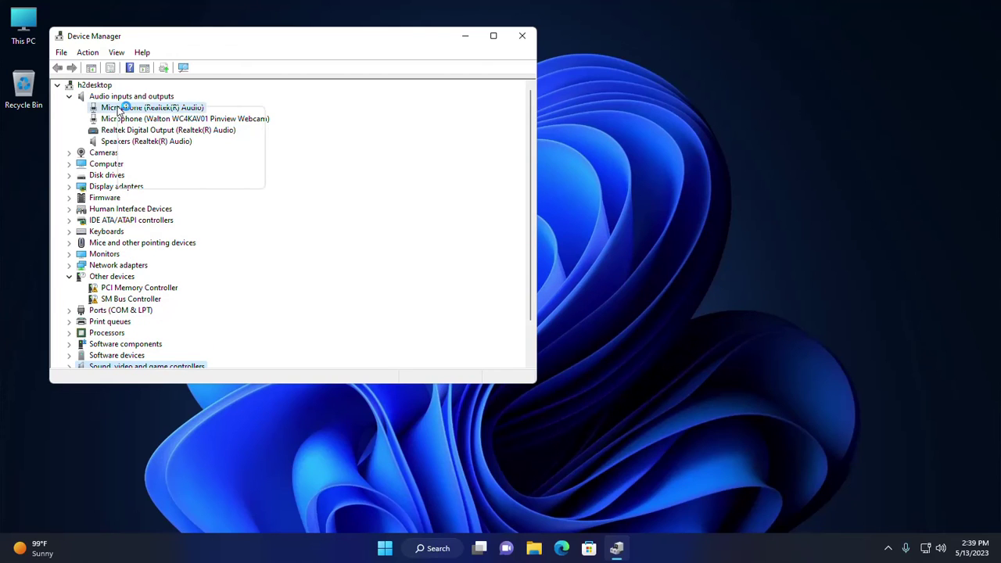
right_click(119, 111)
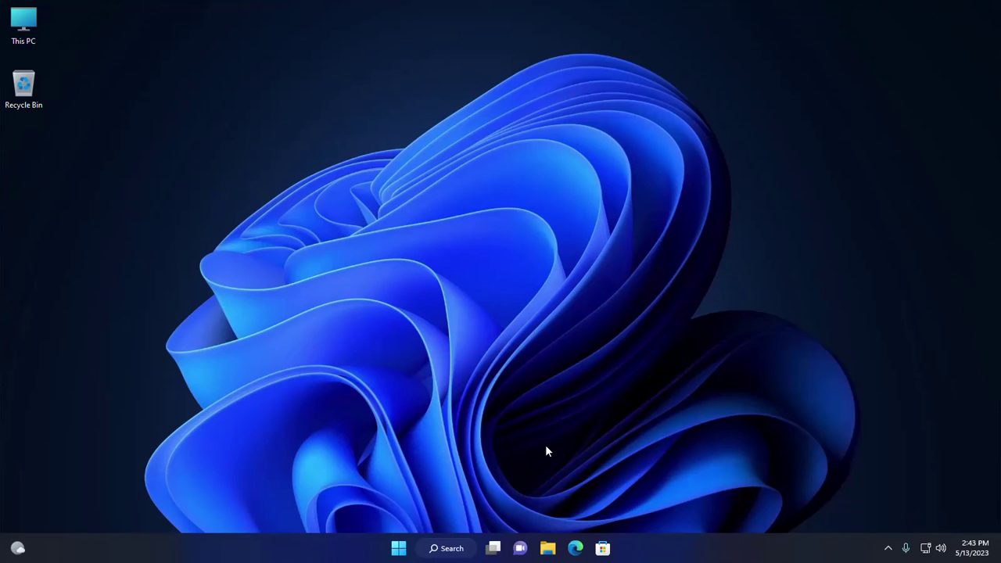
Launch Realtek Audio Console from a 're' search in the Start menu
click(398, 548)
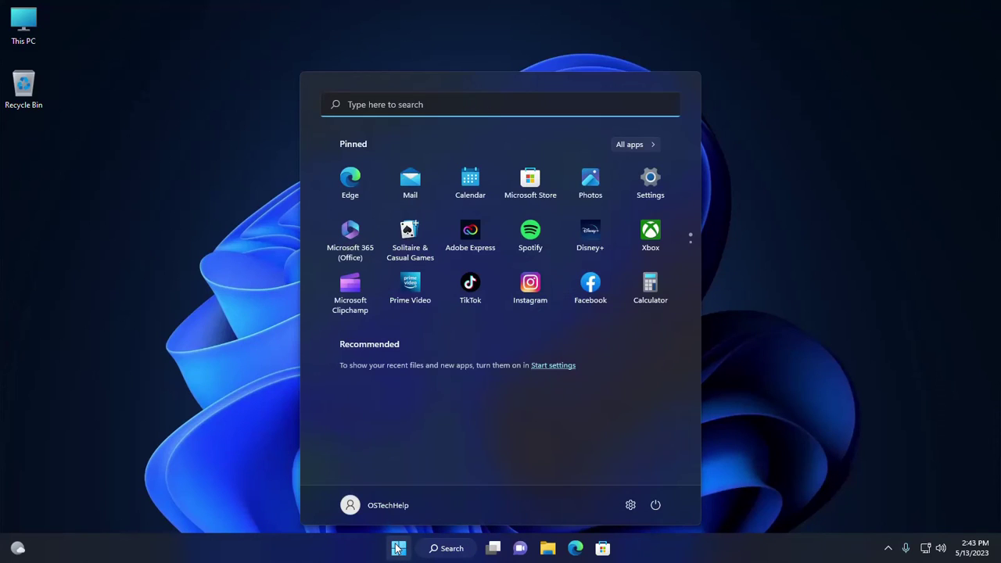
text(realtek Audio Console)
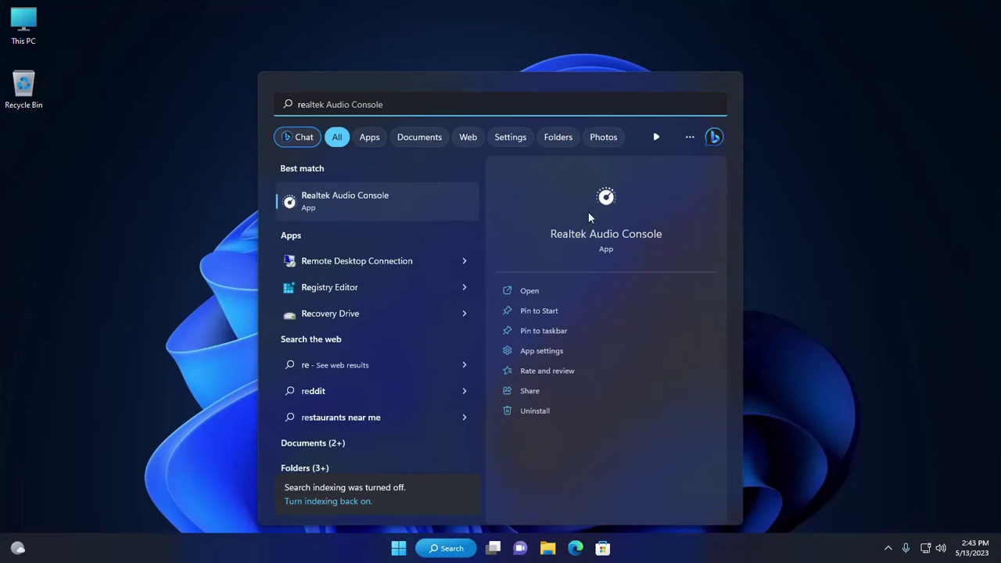
click(606, 196)
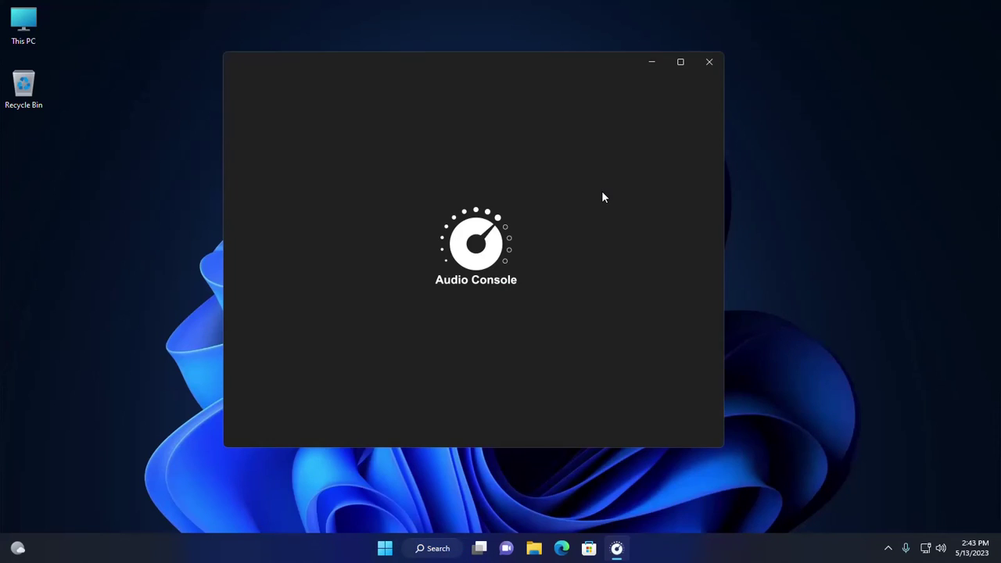